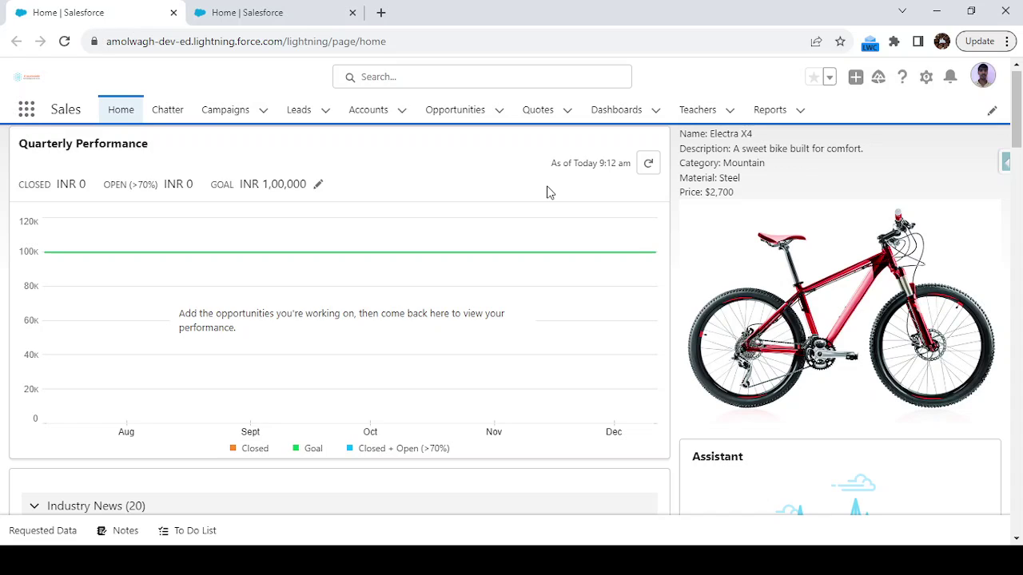
# Open the Quote For Cloudwaale record from the All Quotes list view, dismissing the CPQ panel
pyautogui.click(529, 121)
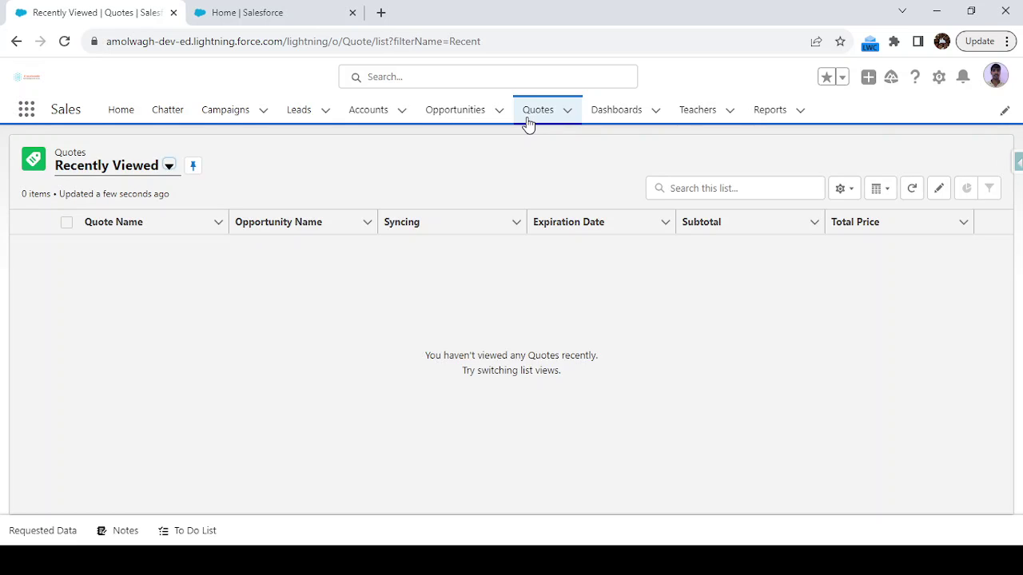
pyautogui.click(168, 165)
pyautogui.click(129, 219)
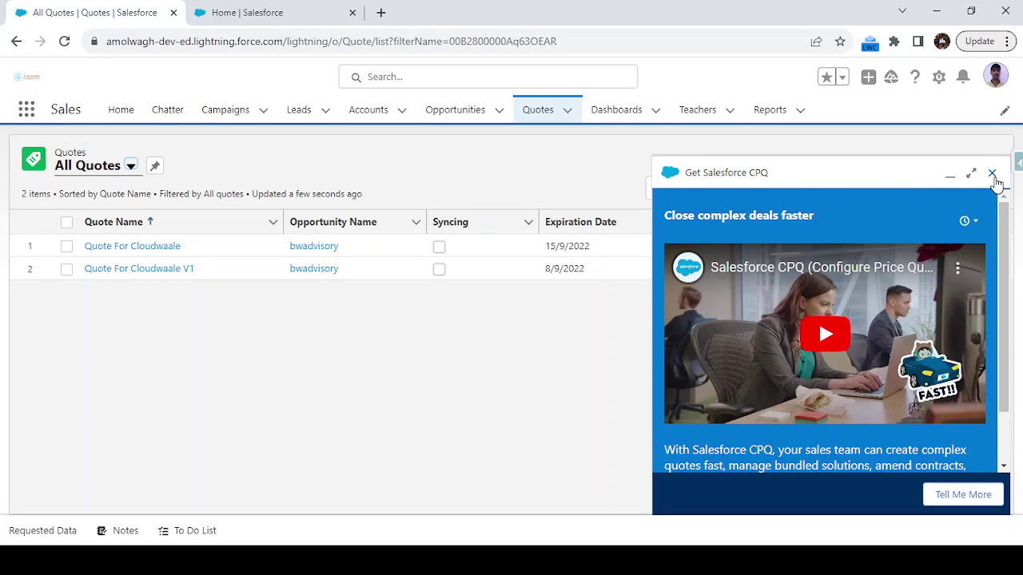
pyautogui.click(992, 172)
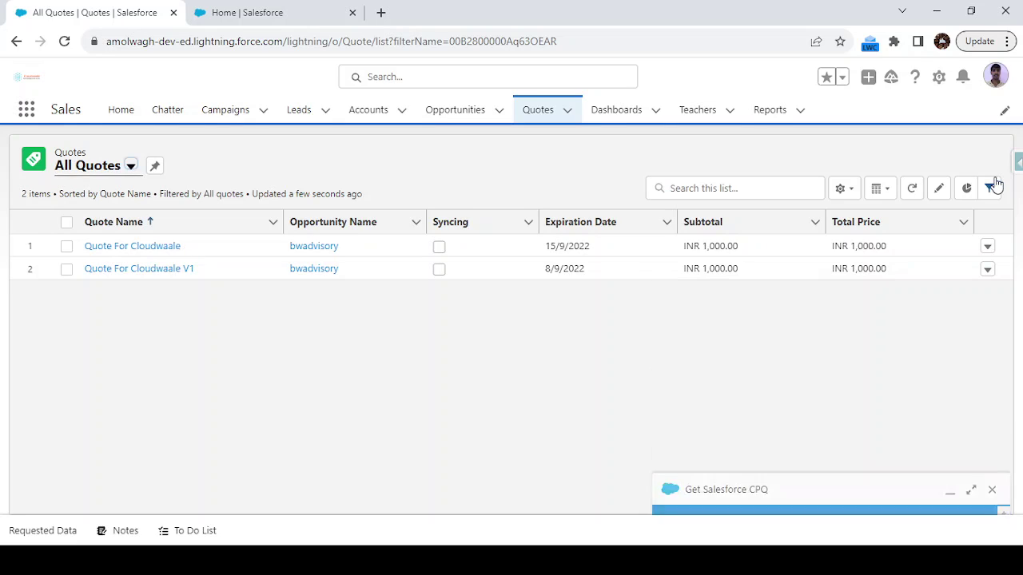
pyautogui.click(144, 247)
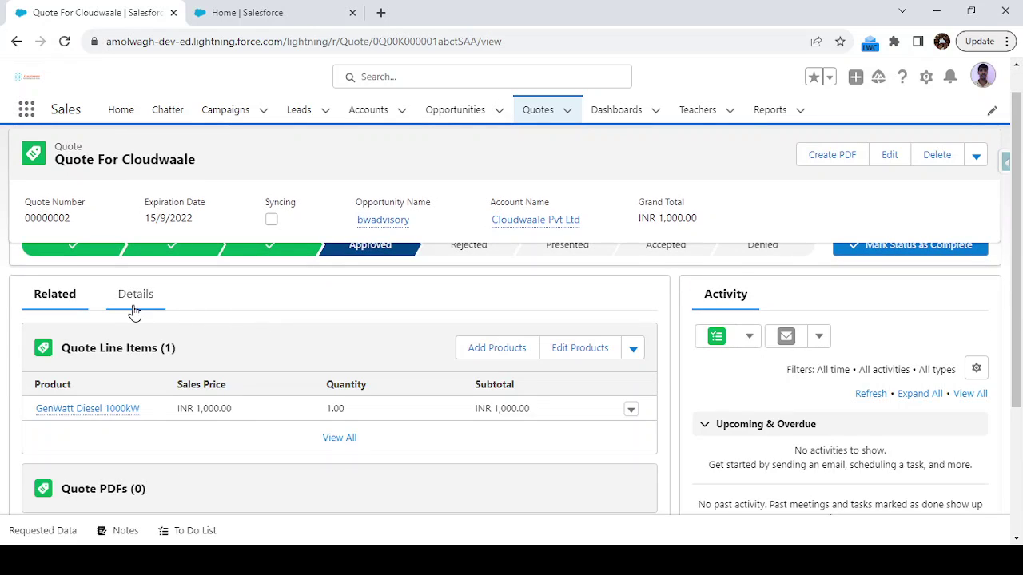
# Check the quote's Details for Approved status and 0.00% discount, then go to Setup Home
pyautogui.click(134, 311)
pyautogui.scroll(-2, 230, 387)
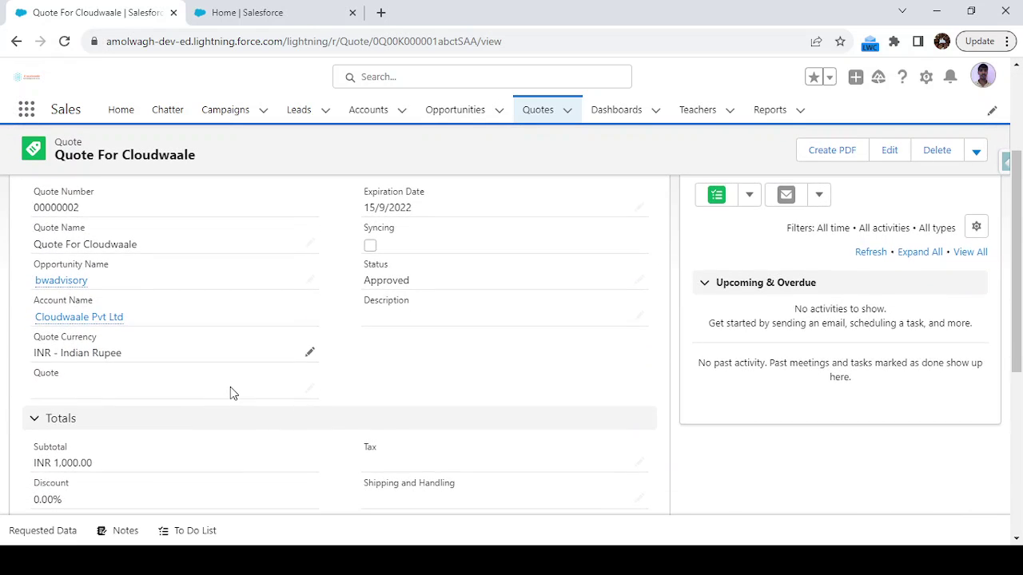
pyautogui.scroll(-2, 230, 387)
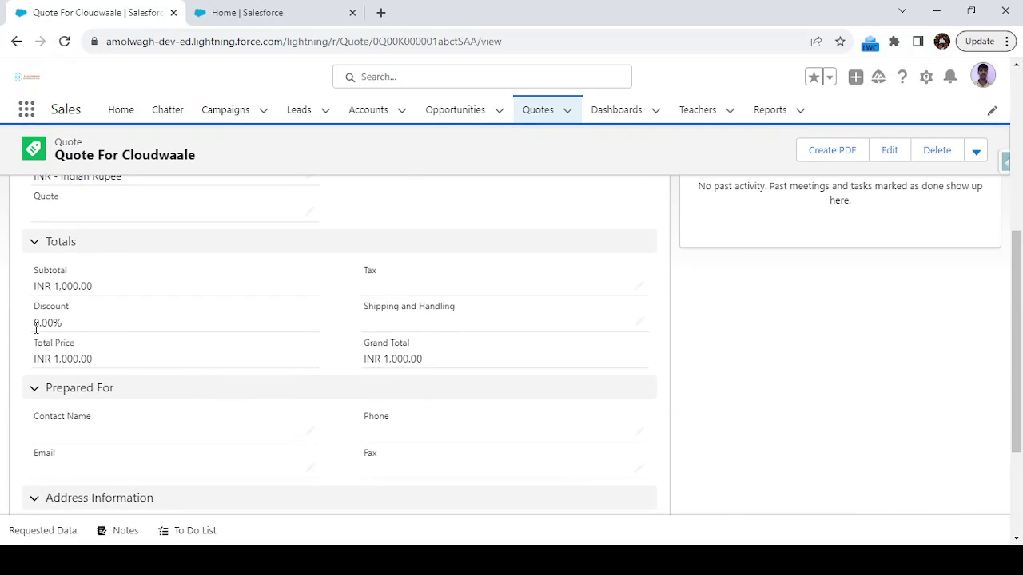
pyautogui.moveTo(30, 321); pyautogui.dragTo(78, 320)
pyautogui.click(78, 319)
pyautogui.scroll(1, 405, 289)
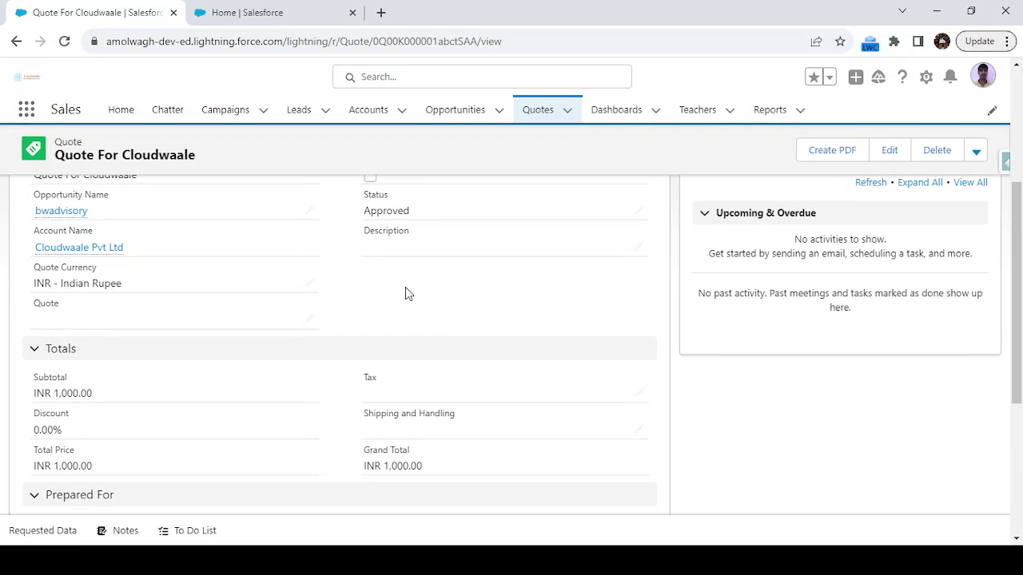
pyautogui.scroll(3, 406, 292)
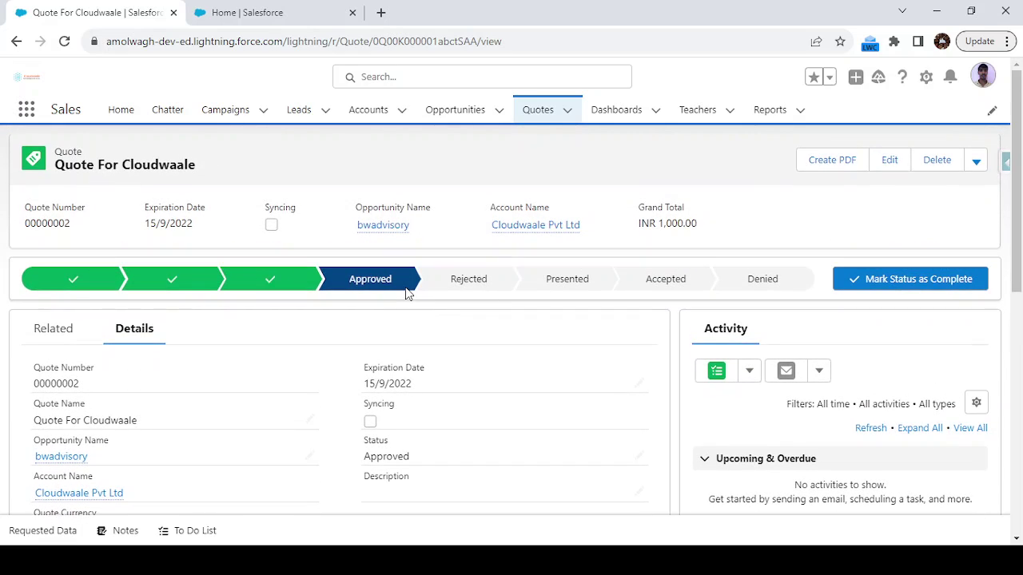
pyautogui.click(298, 23)
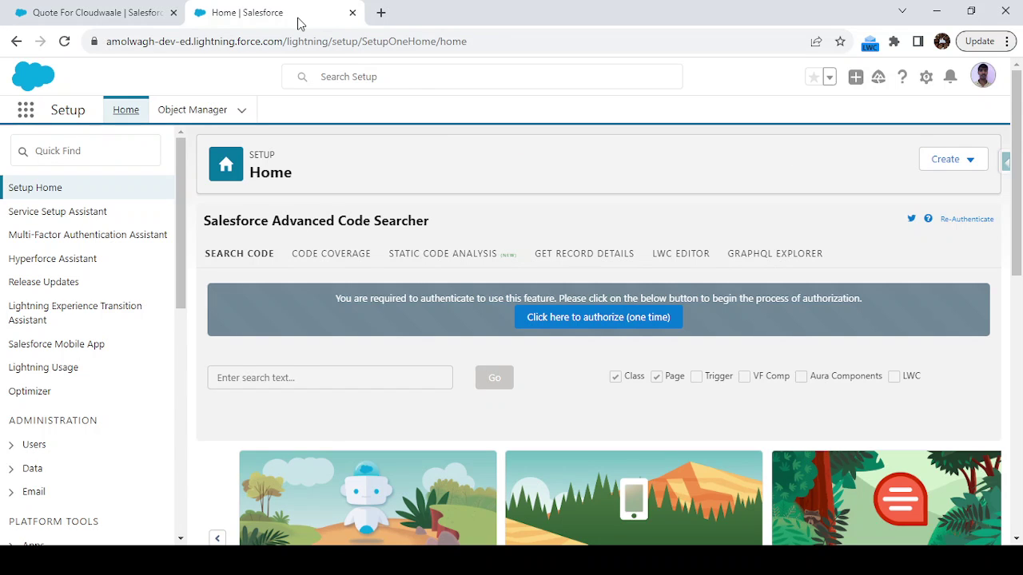
# Find Approval Processes via Quick Find 'approva' and review the active Quote Approval process
pyautogui.click(102, 143)
pyautogui.write('approva')
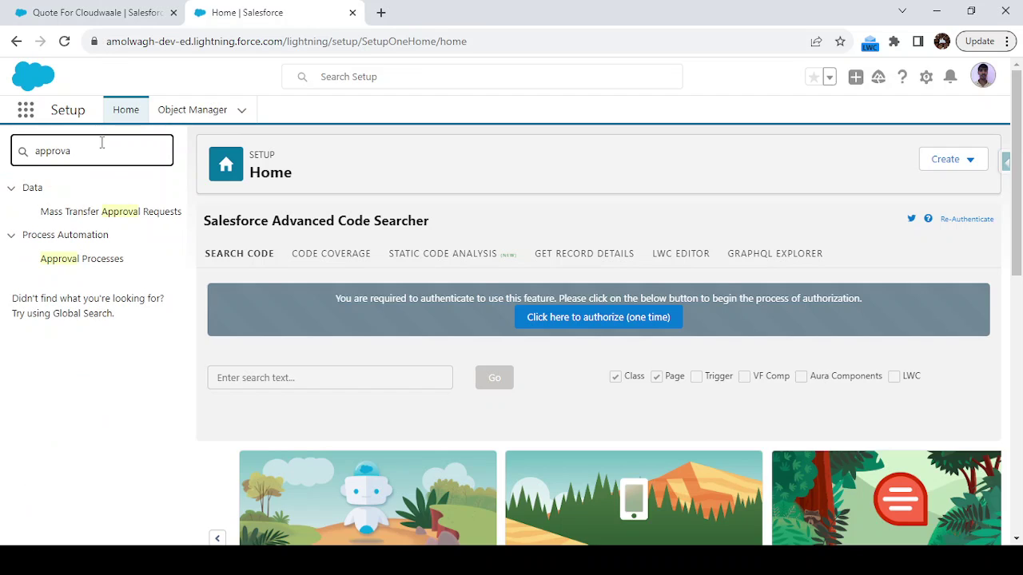
pyautogui.click(109, 260)
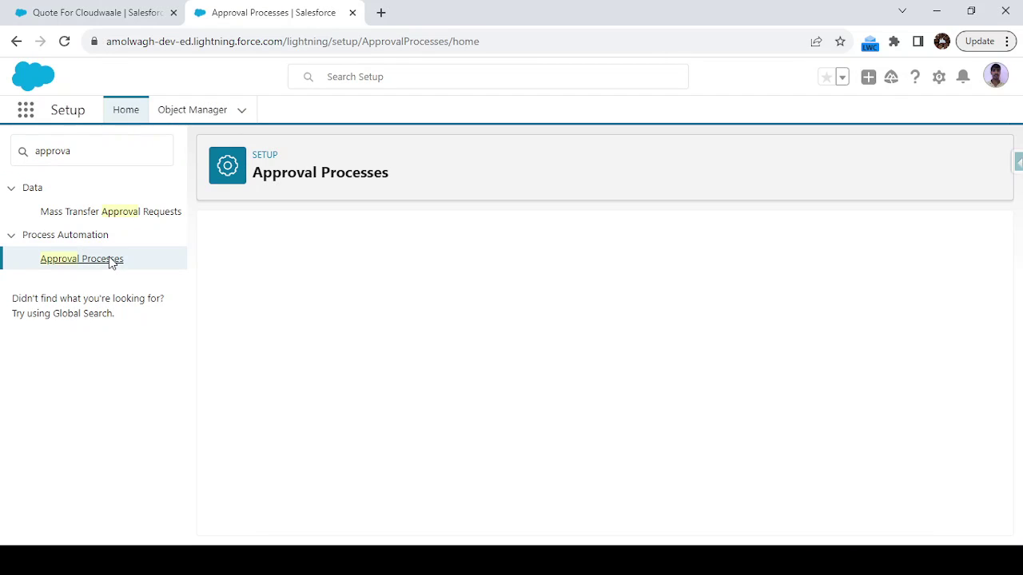
pyautogui.scroll(-1, 351, 320)
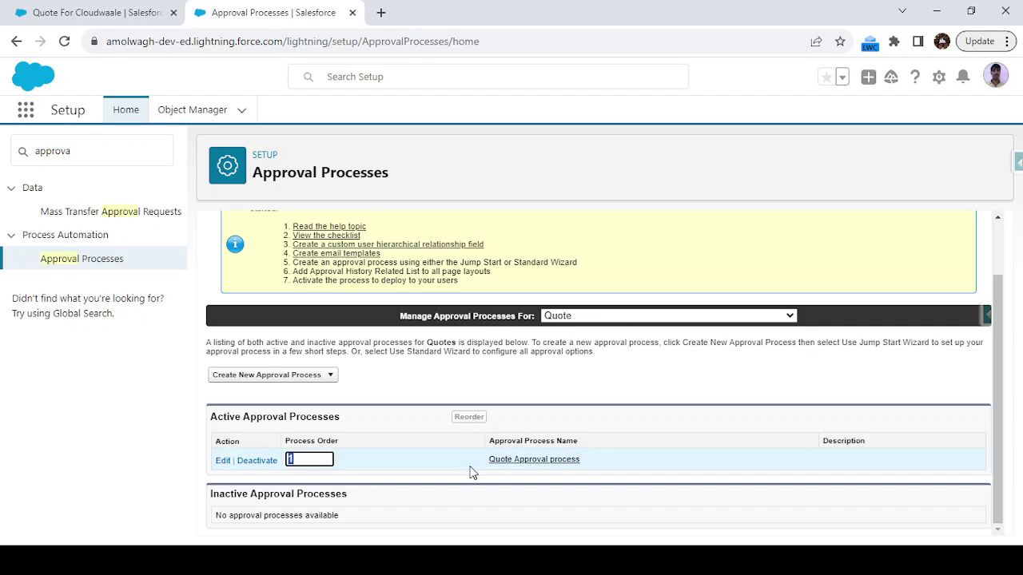
pyautogui.moveTo(471, 473); pyautogui.dragTo(593, 476)
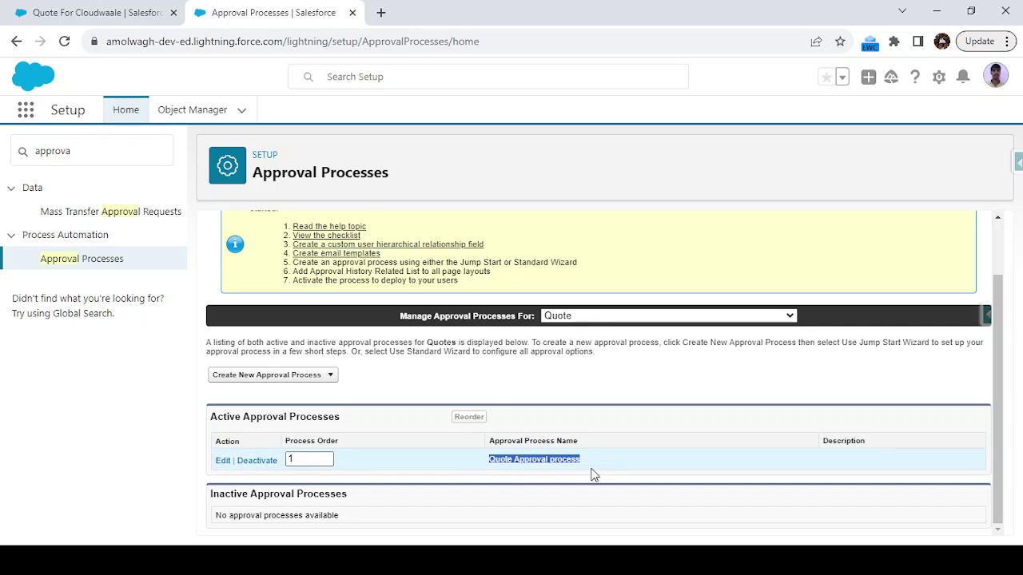
pyautogui.click(659, 424)
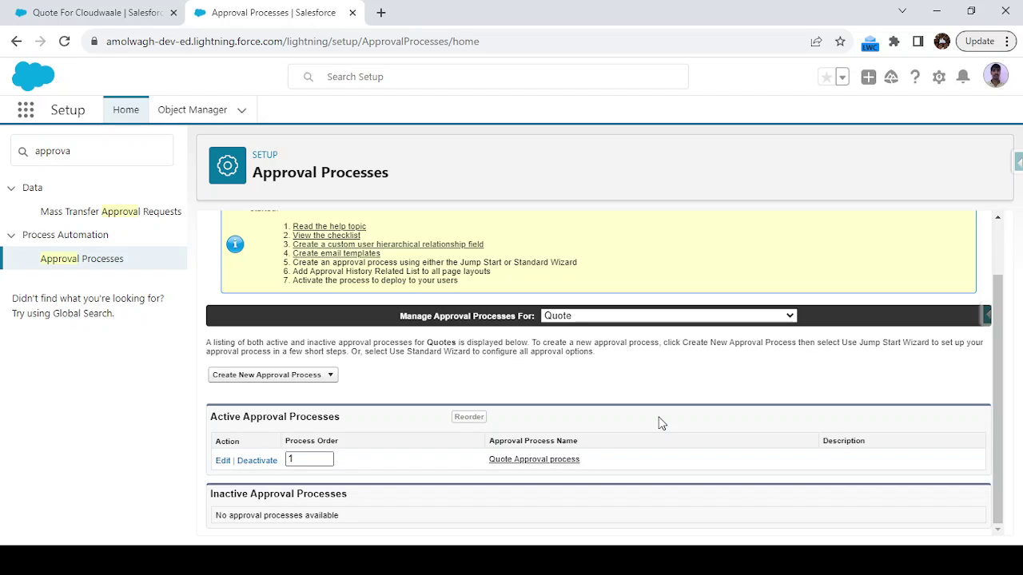
# Search 'flow' in Quick Find and create a new Record-Triggered Flow from the Flows page
pyautogui.click(116, 151)
pyautogui.press('BackSpace')
pyautogui.press('BackSpace')
pyautogui.press('BackSpace')
pyautogui.press('BackSpace')
pyautogui.press('BackSpace')
pyautogui.press('BackSpace')
pyautogui.press('BackSpace')
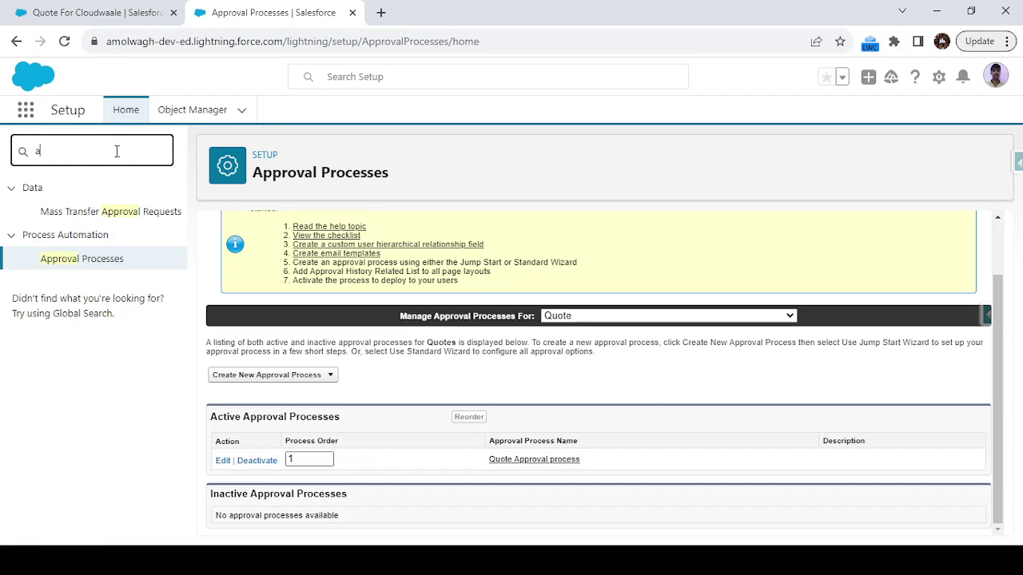
pyautogui.write('flow')
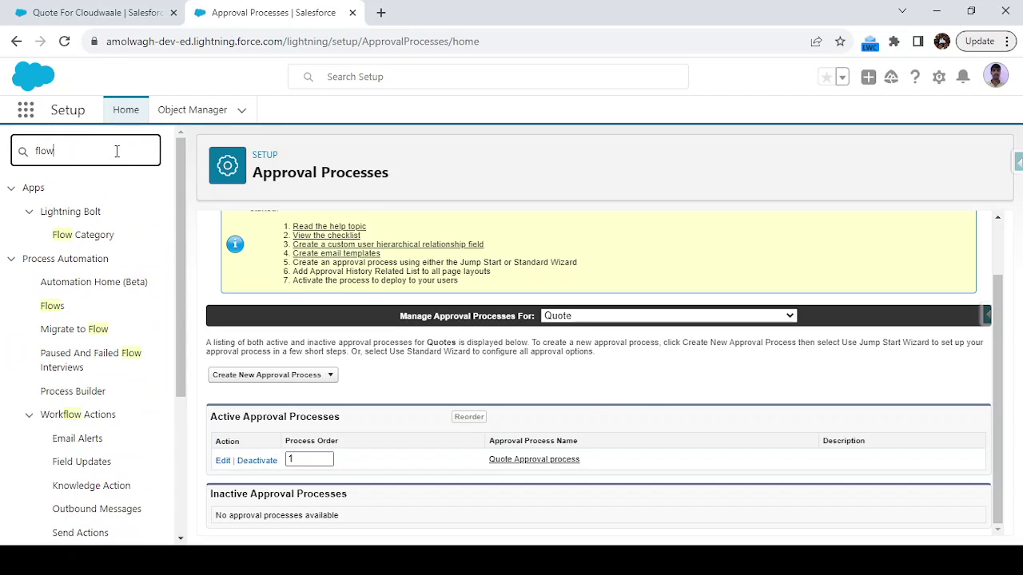
pyautogui.click(55, 306)
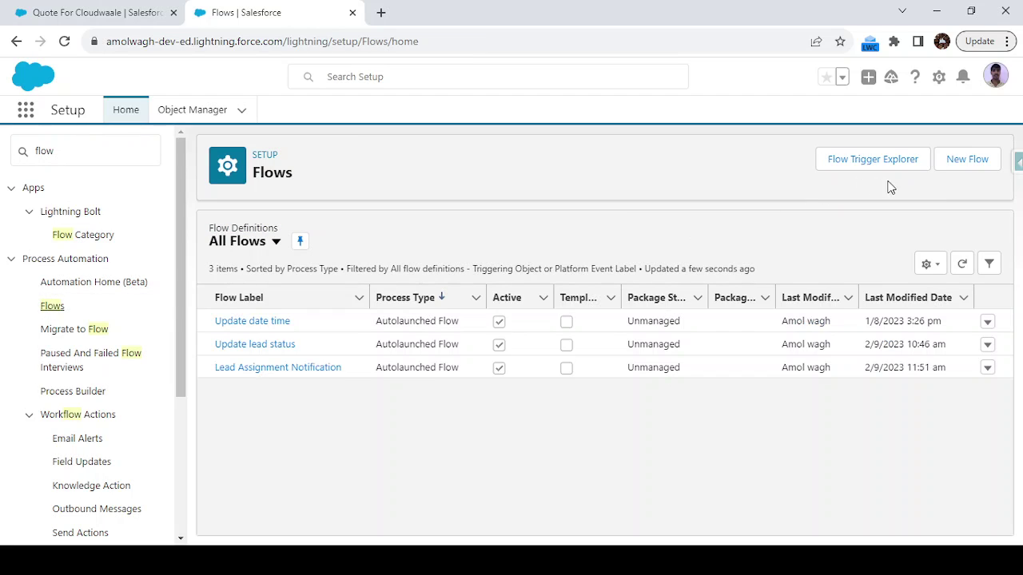
pyautogui.click(967, 168)
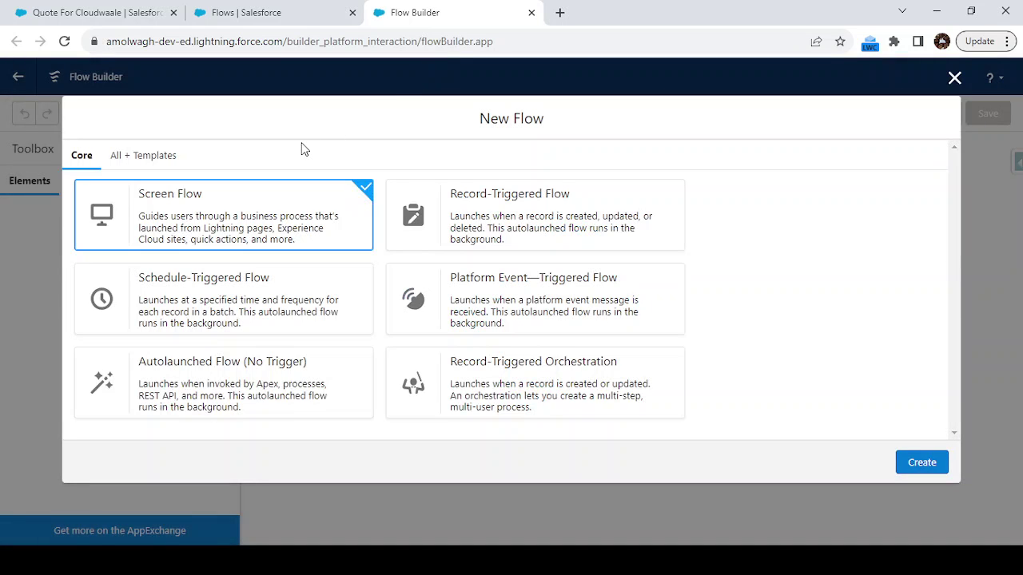
pyautogui.click(486, 232)
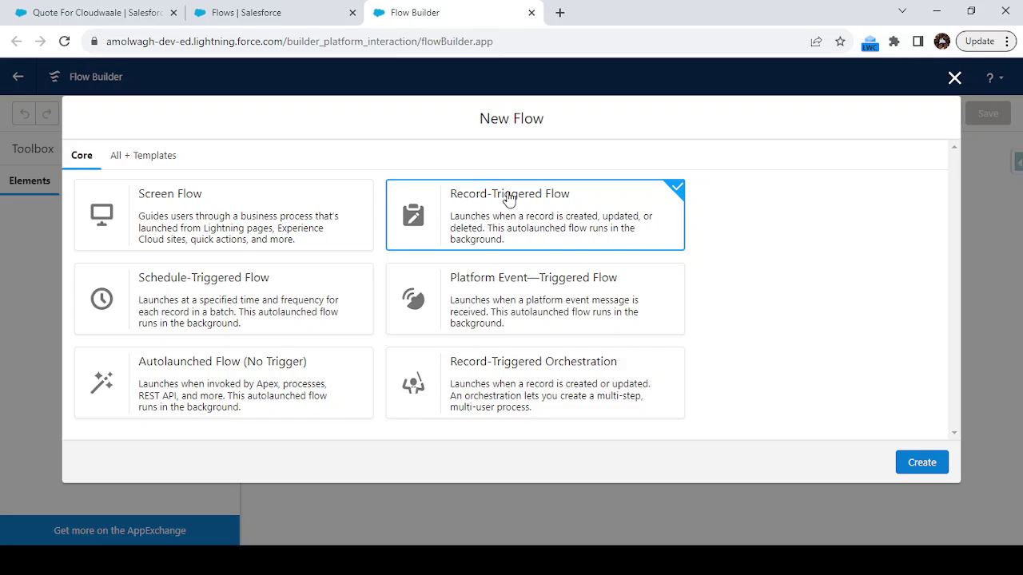
pyautogui.click(922, 463)
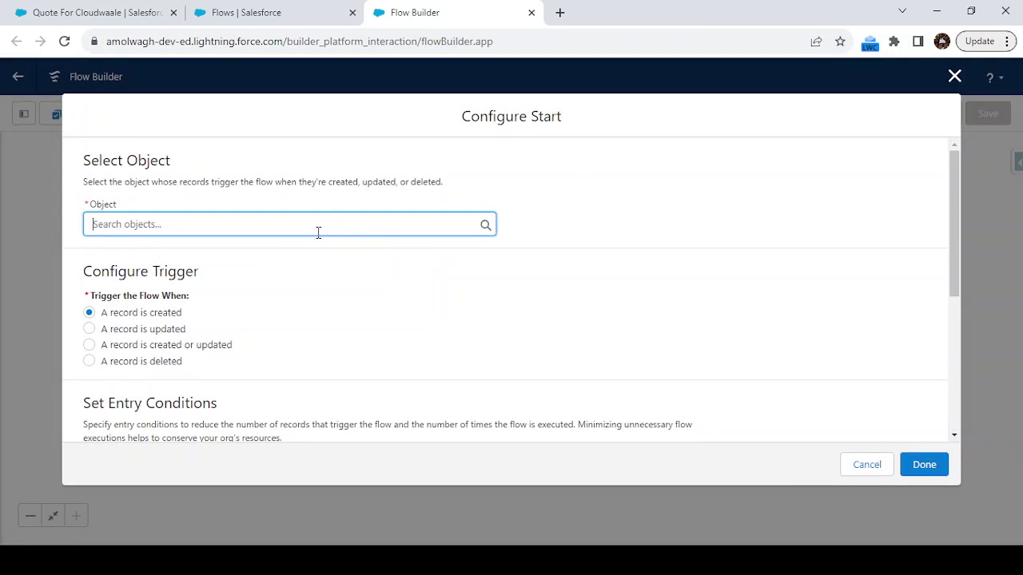
# Make Quote the triggering object, running when a record is created or updated
pyautogui.click(278, 229)
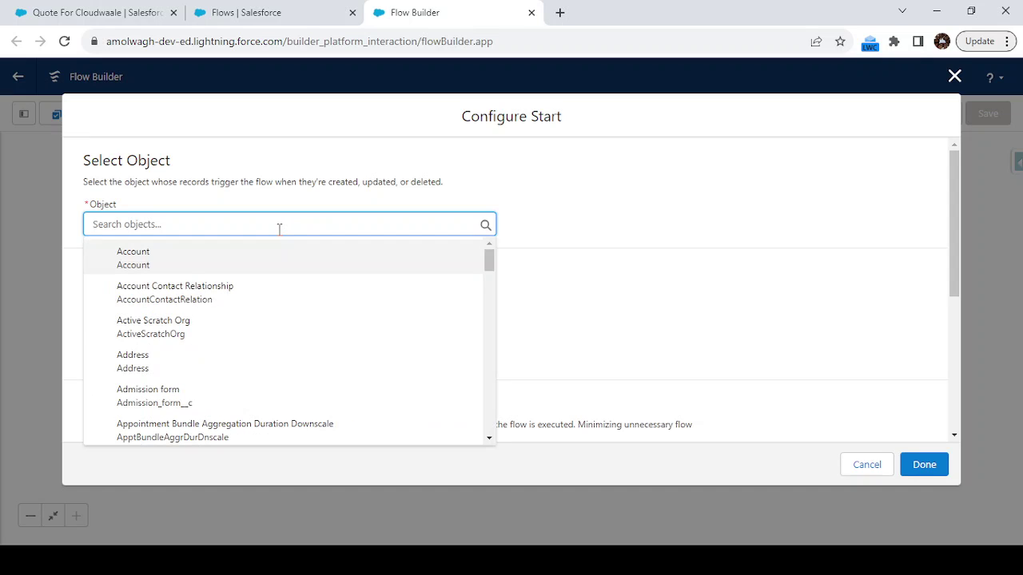
pyautogui.write('quo')
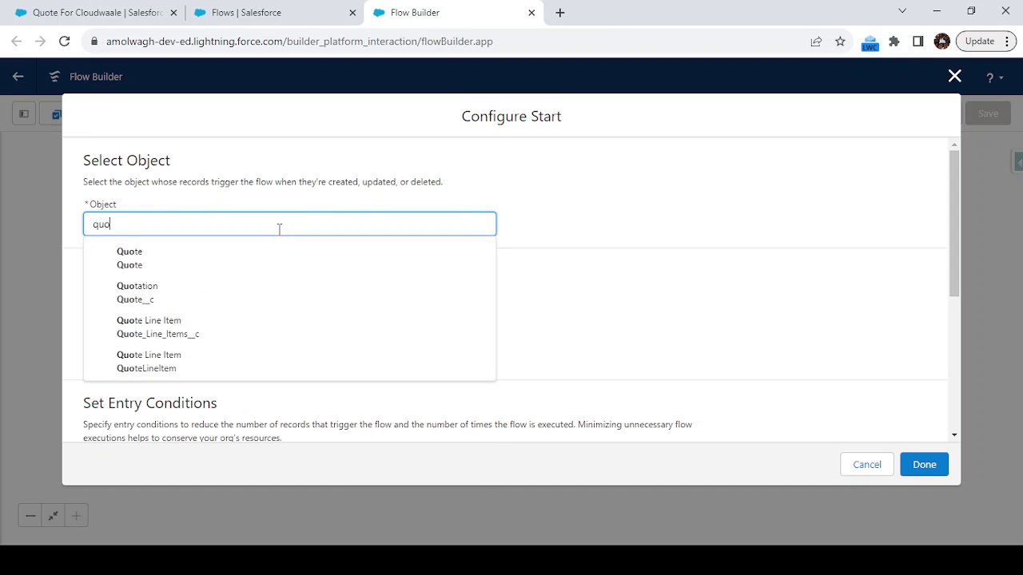
pyautogui.click(171, 259)
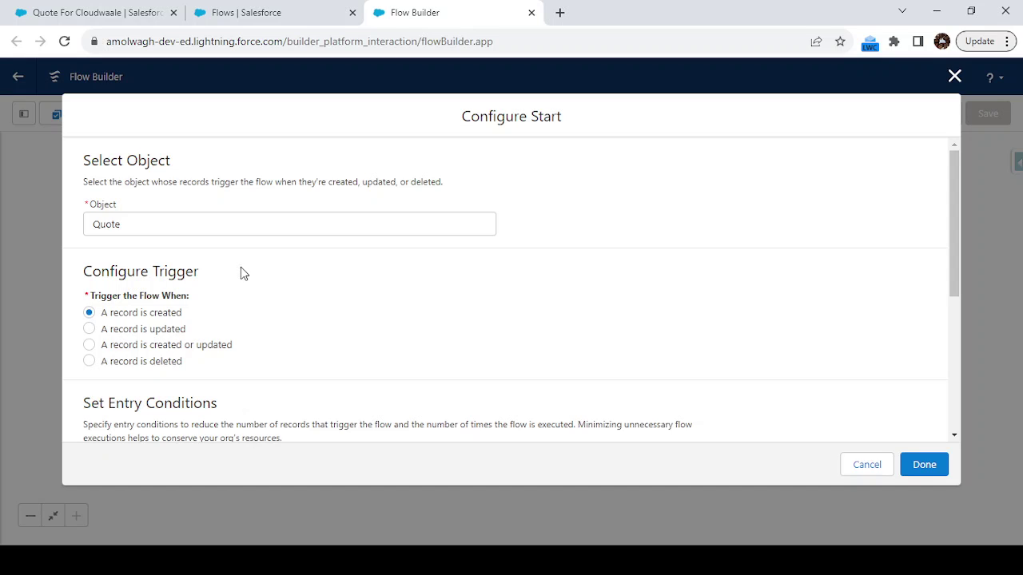
pyautogui.scroll(-2, 243, 273)
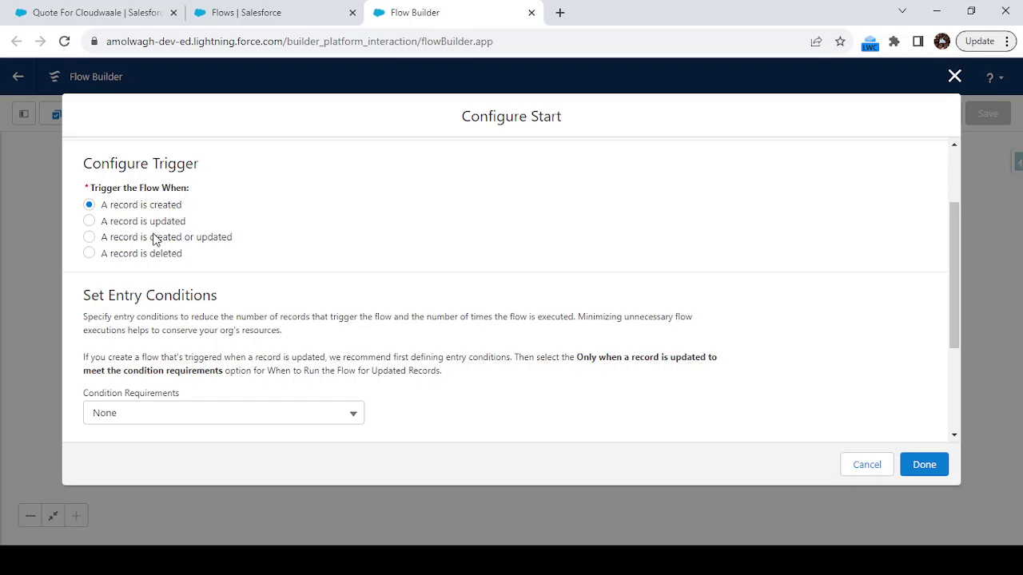
pyautogui.click(157, 240)
pyautogui.scroll(-3, 269, 274)
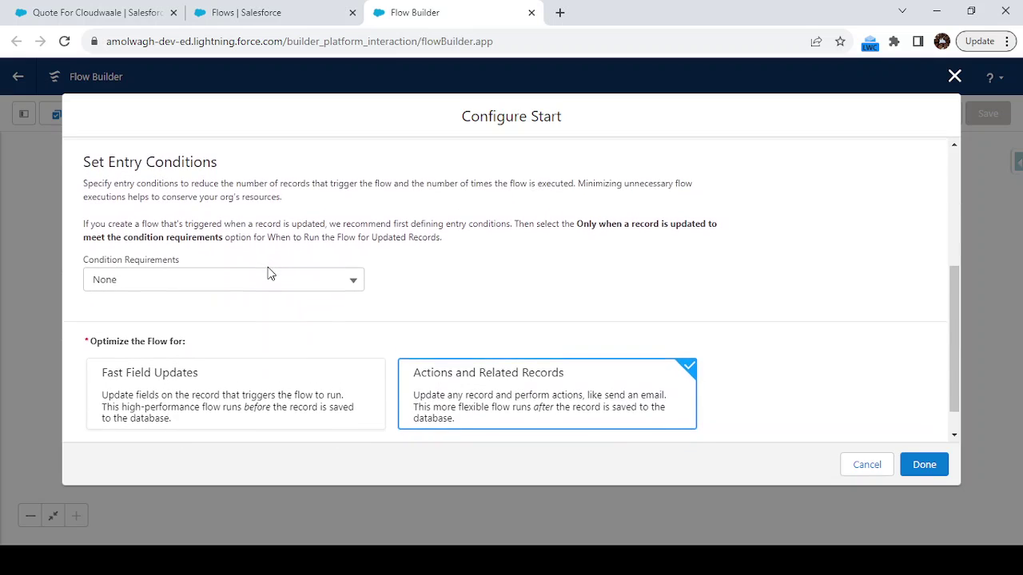
# Add the entry condition All Conditions Are Met: Discount Greater Than 10
pyautogui.click(269, 281)
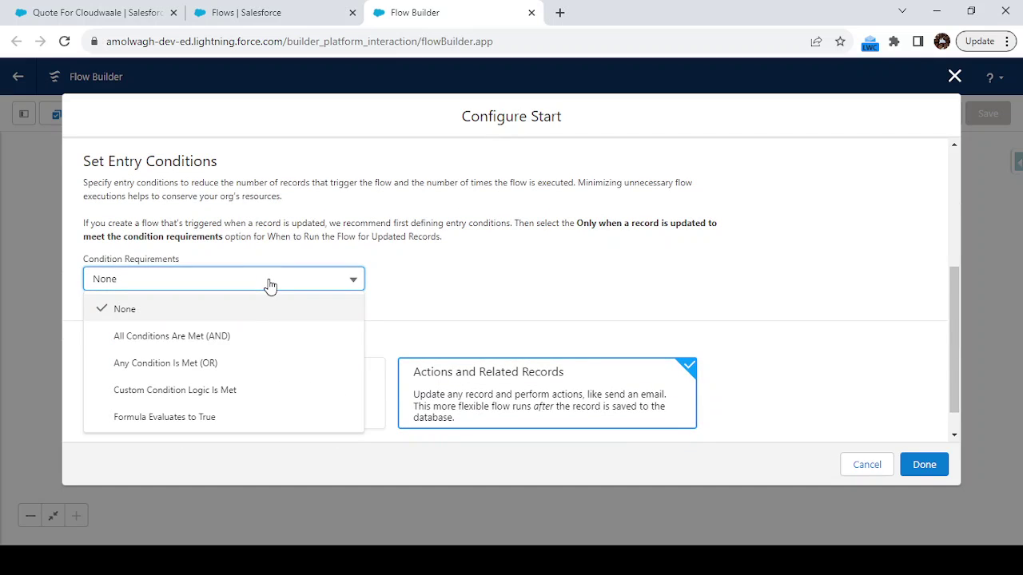
pyautogui.click(236, 336)
pyautogui.click(346, 336)
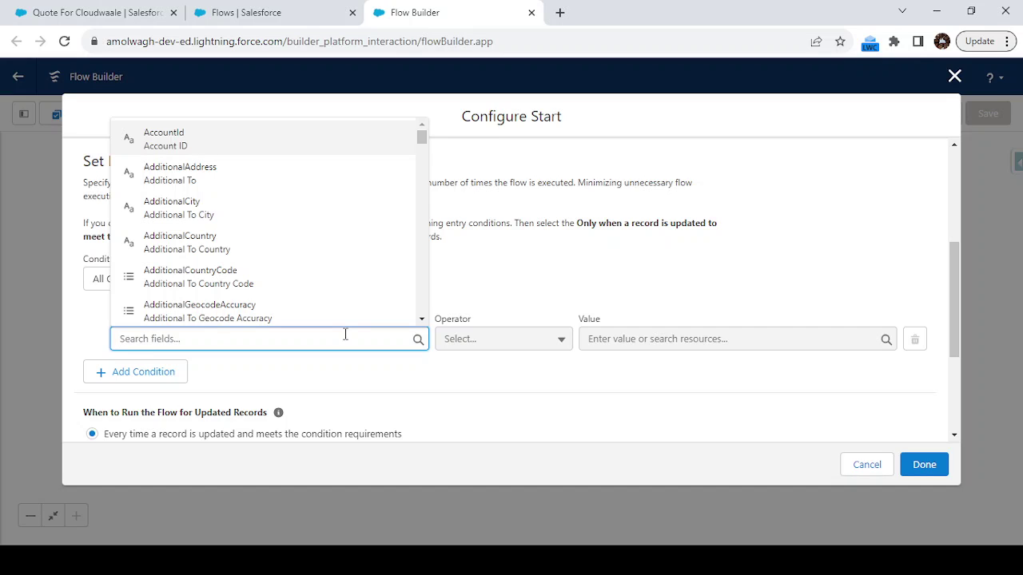
pyautogui.write('disc')
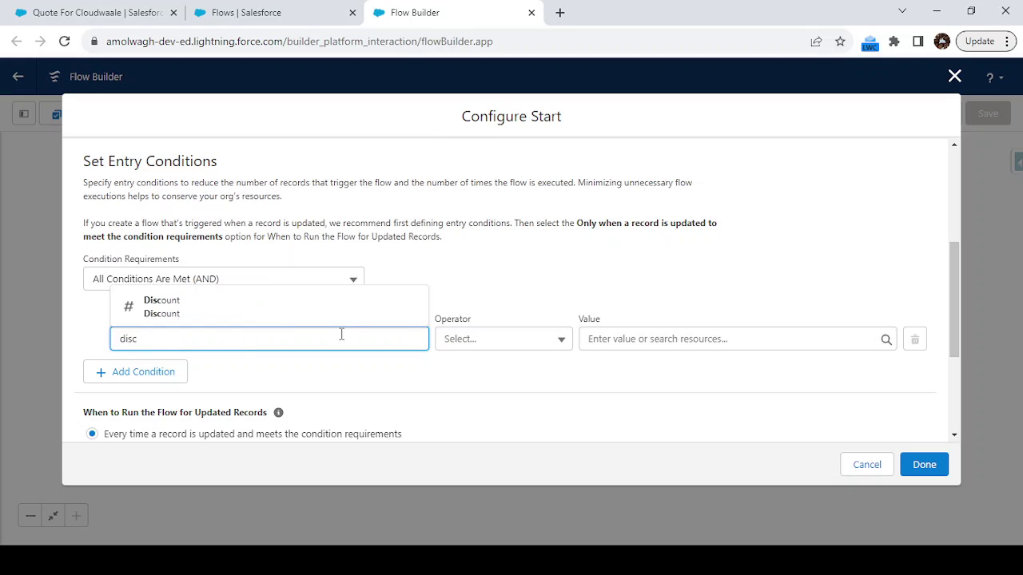
pyautogui.click(226, 305)
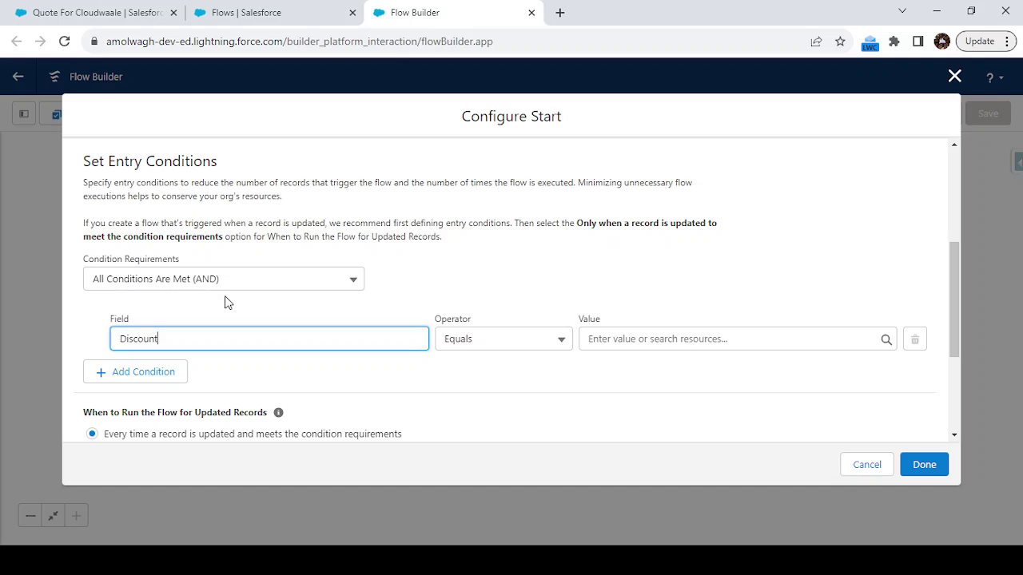
pyautogui.click(551, 352)
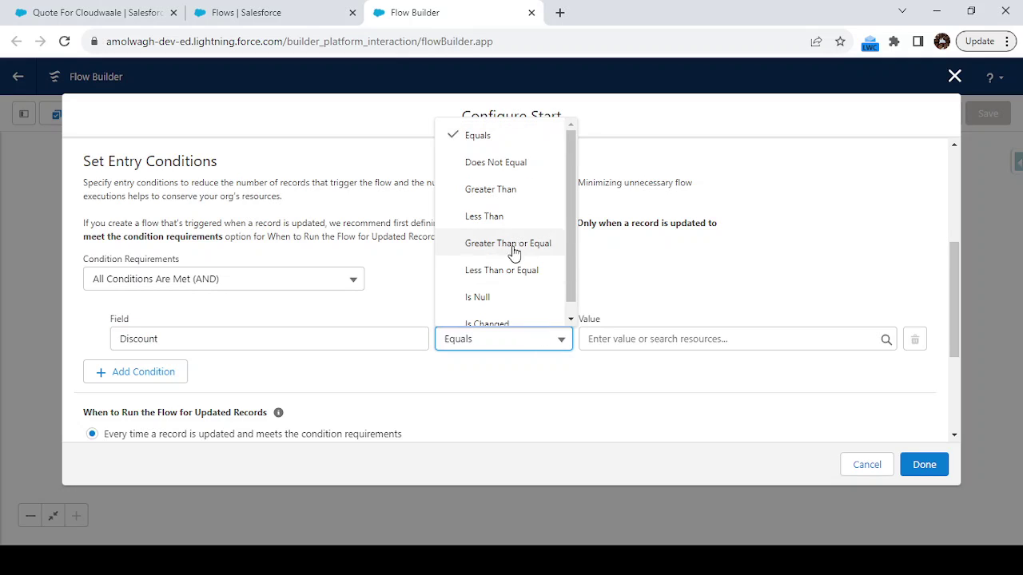
pyautogui.click(504, 198)
pyautogui.click(644, 336)
pyautogui.write('10')
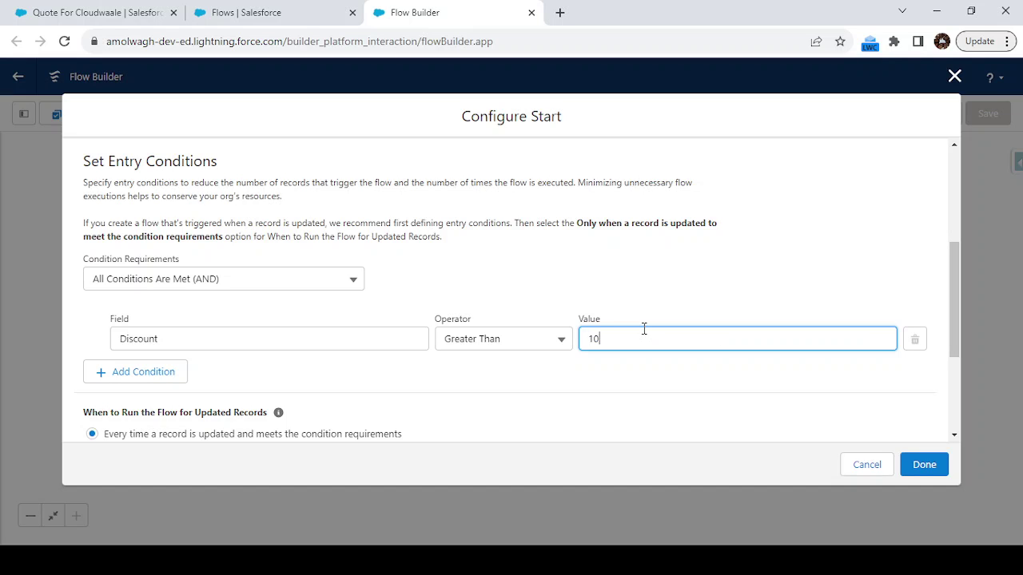
pyautogui.click(647, 420)
pyautogui.scroll(-1, 647, 421)
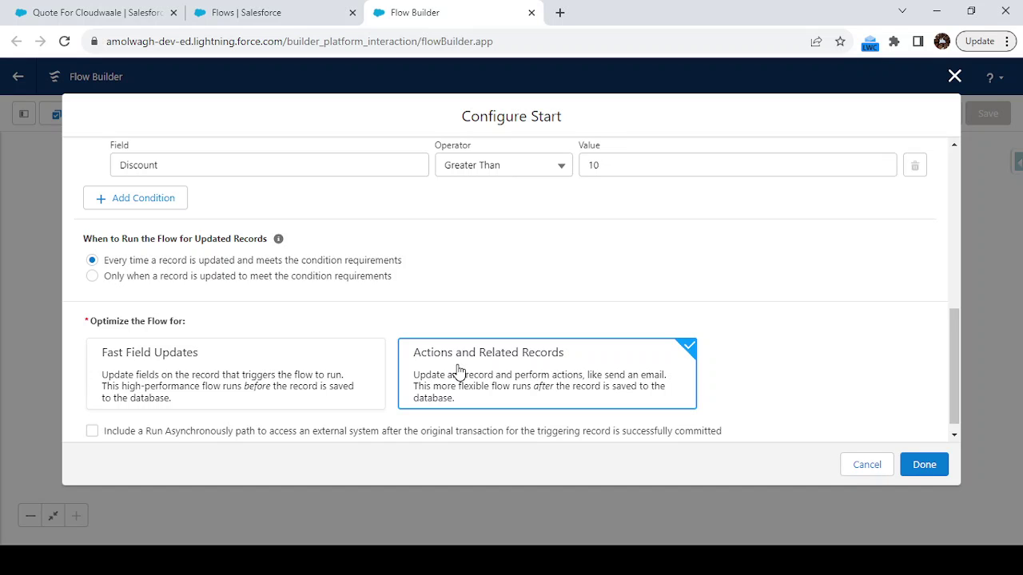
# Apply the start settings and recenter the flow on the canvas
pyautogui.click(930, 470)
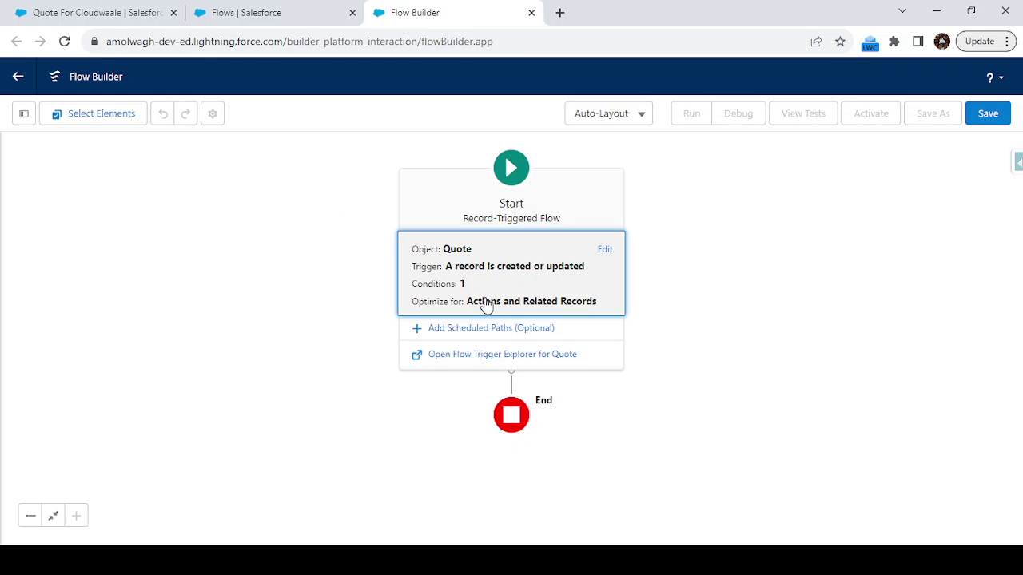
pyautogui.click(267, 288)
pyautogui.moveTo(267, 288); pyautogui.dragTo(370, 356)
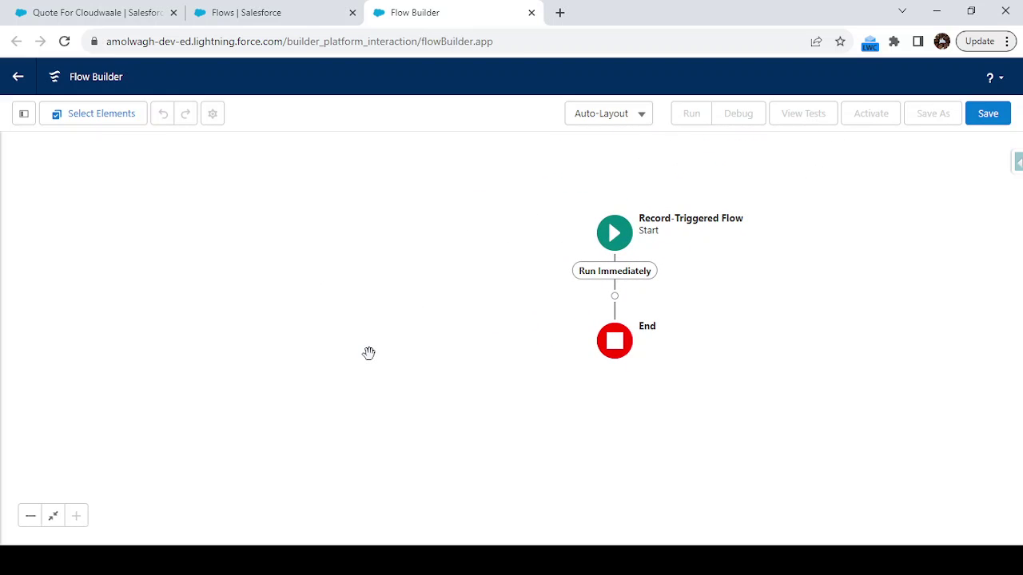
# Add an Action element after the Start node
pyautogui.click(615, 297)
pyautogui.write('Ac')
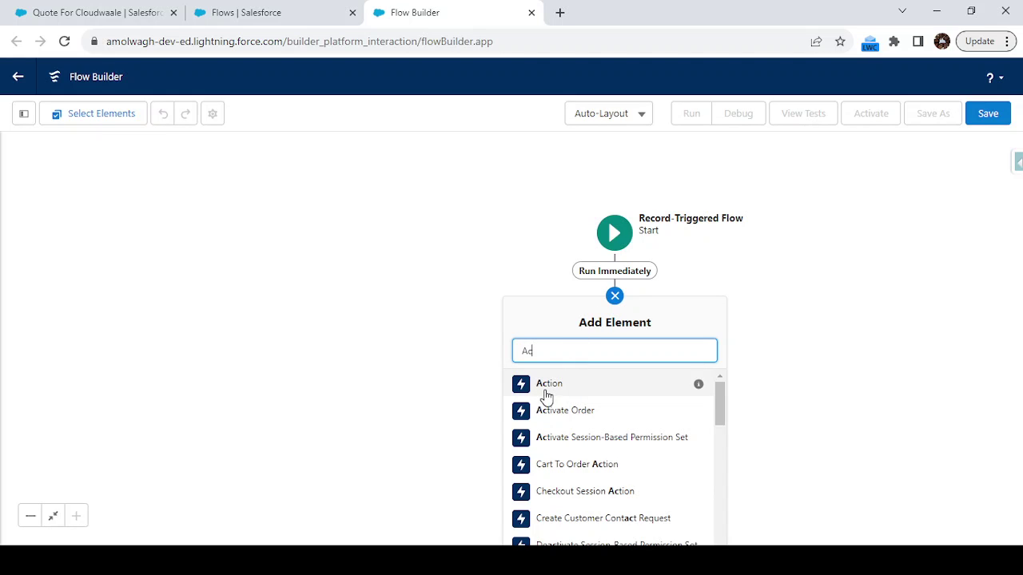
pyautogui.click(546, 394)
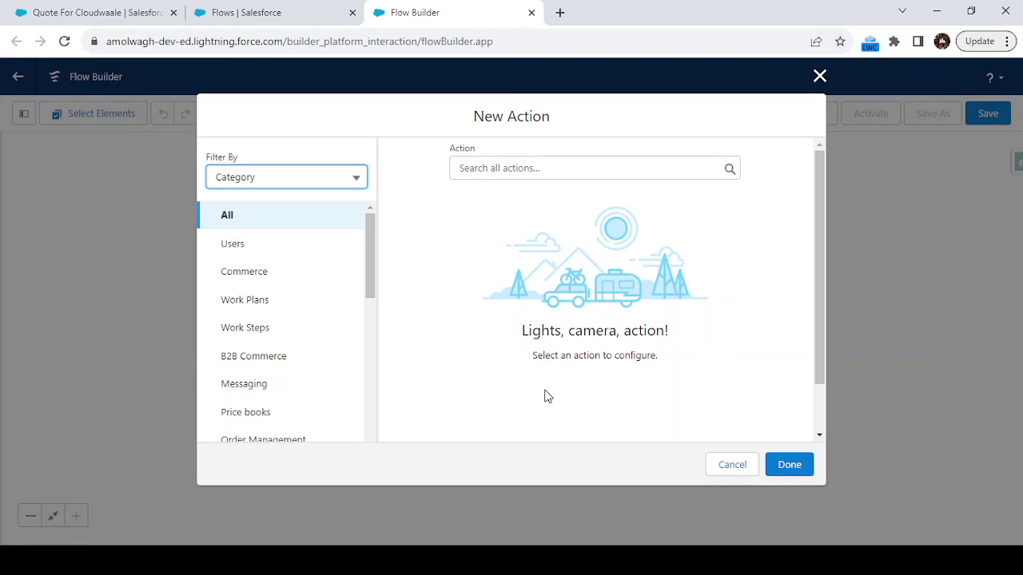
# Choose Submit for Approval and label it 'Submit Quote for Approval', API name Submit_Quote_for_Approval
pyautogui.click(479, 175)
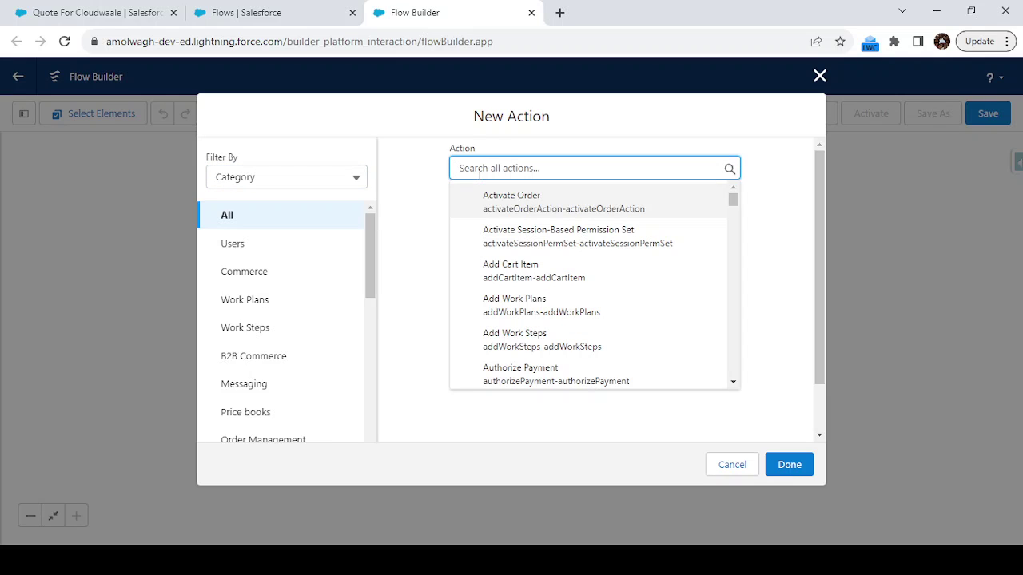
pyautogui.write('sub')
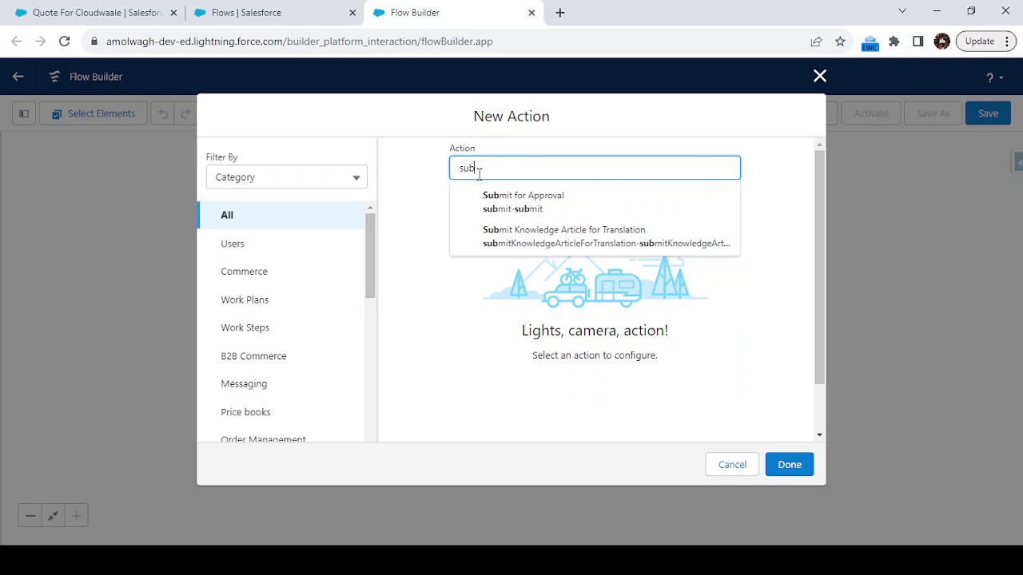
pyautogui.click(535, 206)
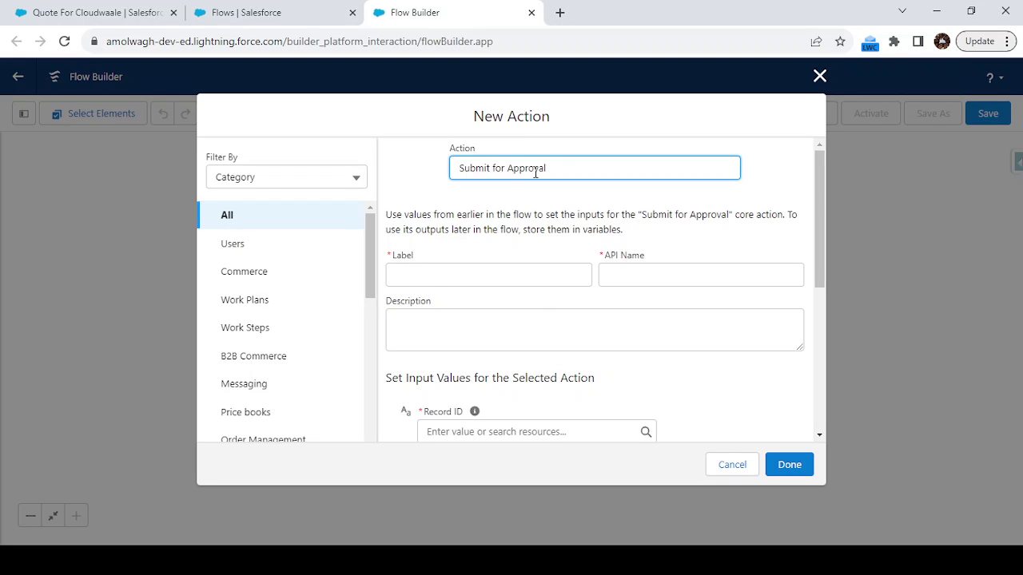
pyautogui.click(483, 264)
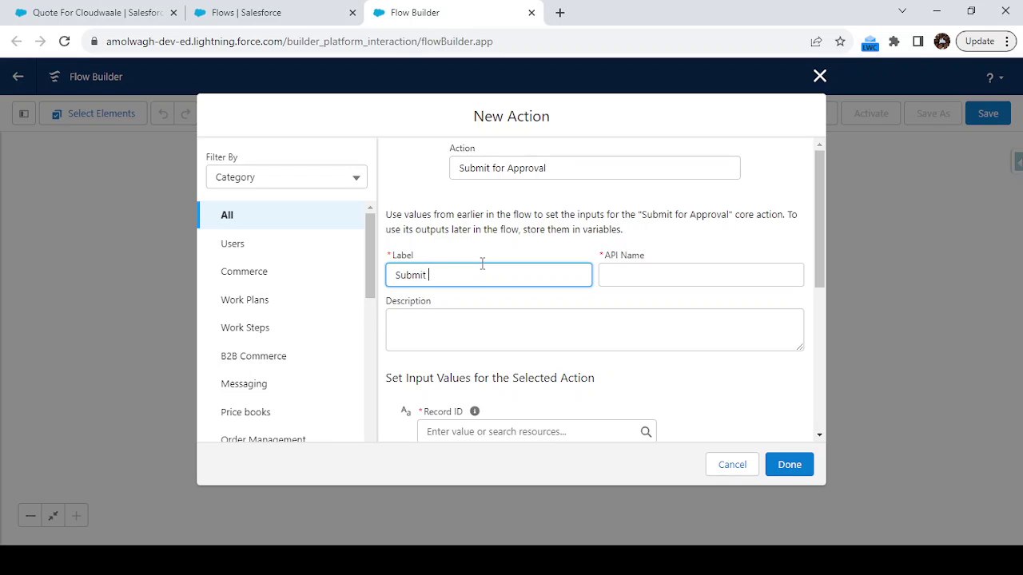
pyautogui.write('Submit Quote for Ap')
pyautogui.press('Tab')
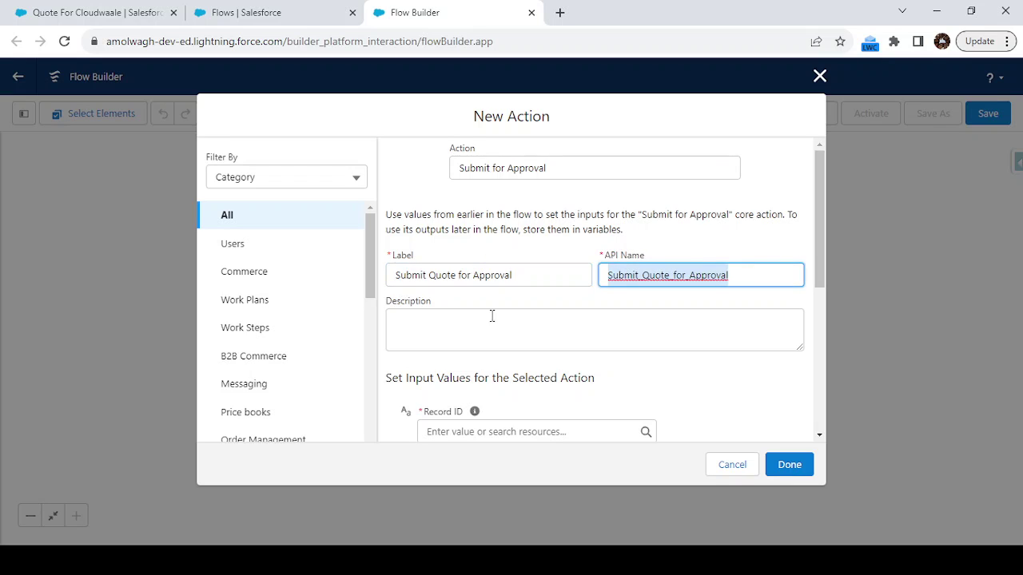
pyautogui.press('Tab')
pyautogui.scroll(-3, 493, 319)
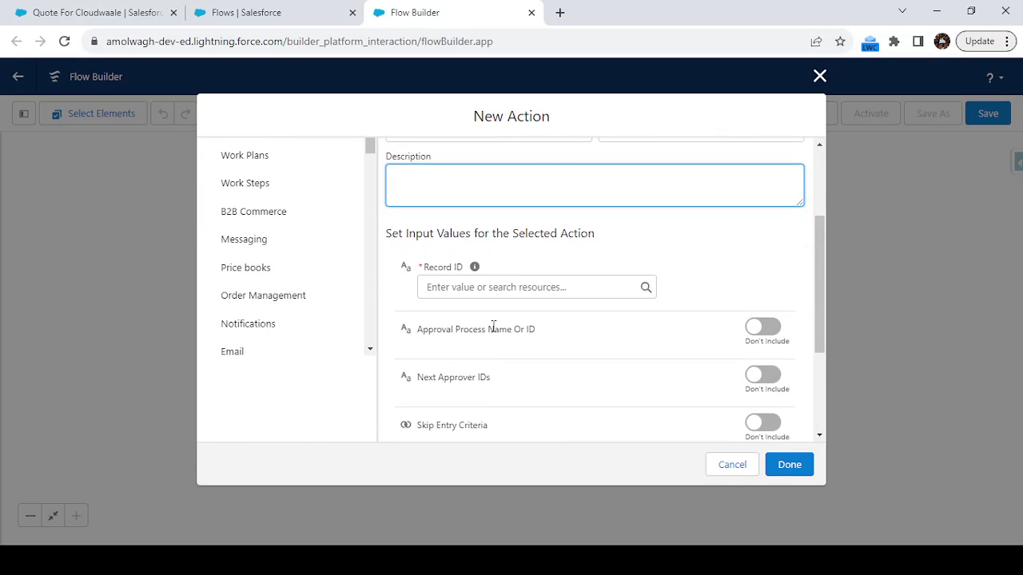
# Set the action's Record ID to {!$Record.Id}, the triggering quote's Id
pyautogui.click(468, 286)
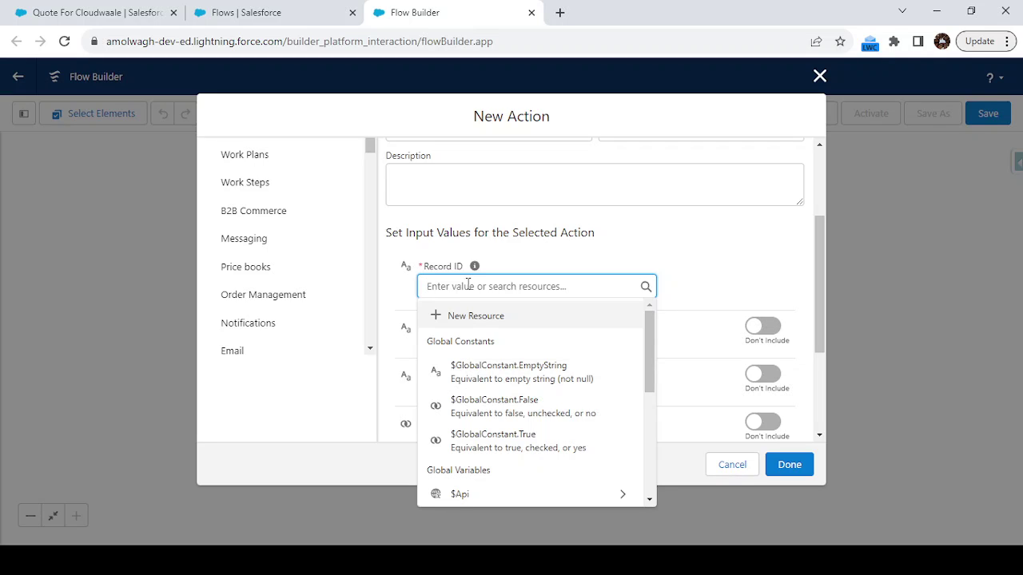
pyautogui.write('reco')
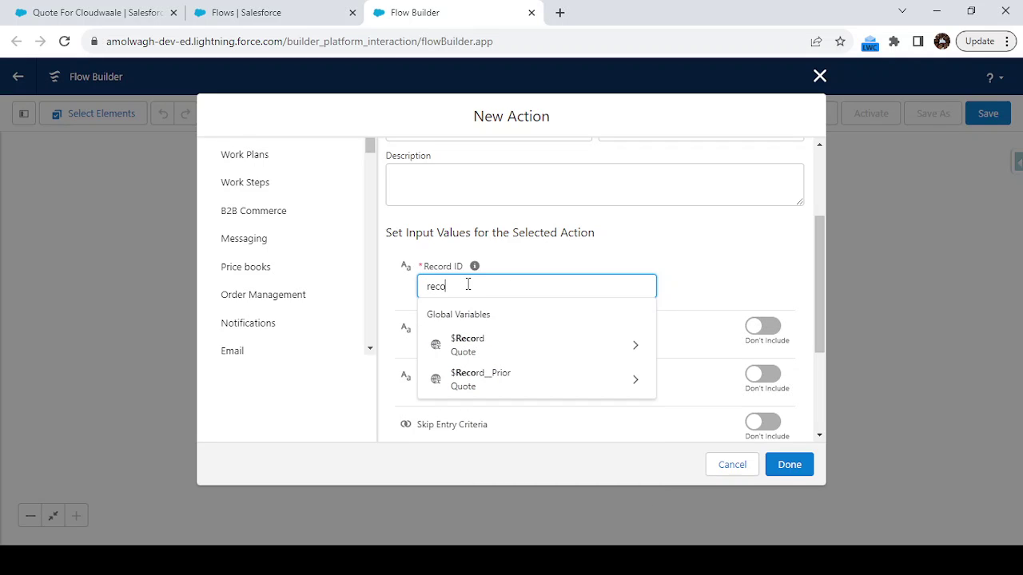
pyautogui.click(496, 352)
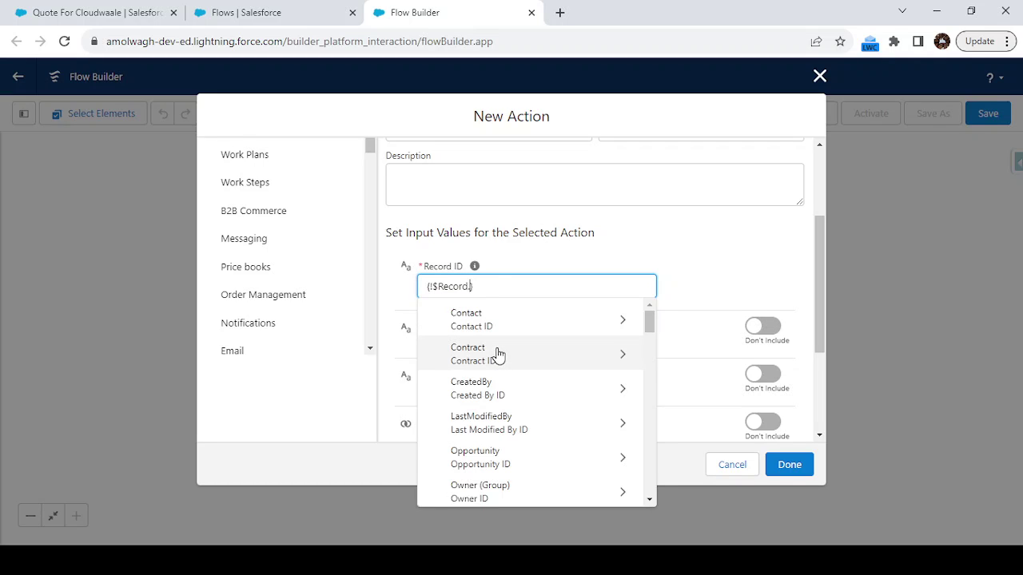
pyautogui.write('id')
pyautogui.scroll(-3, 498, 355)
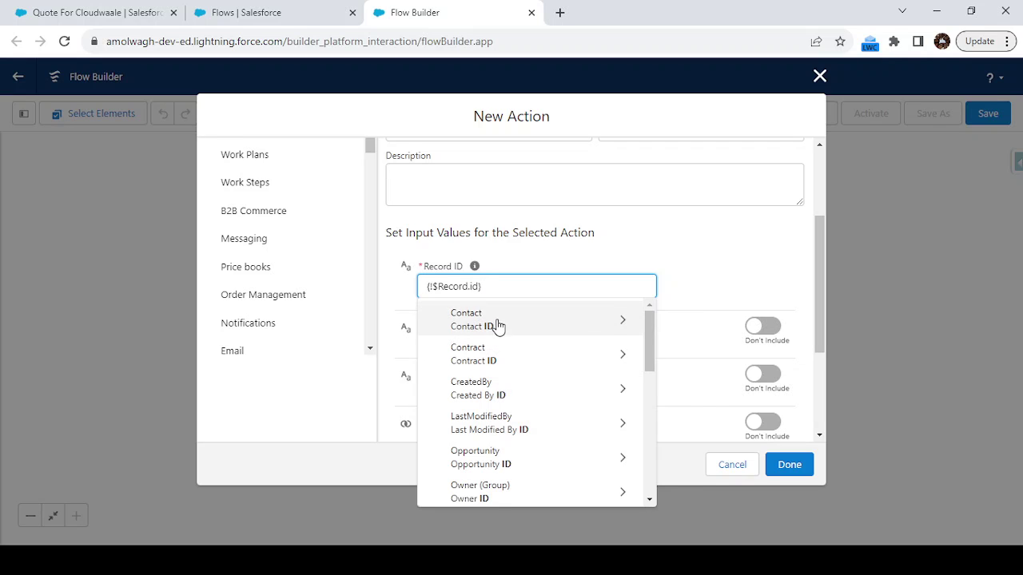
pyautogui.scroll(-4, 514, 412)
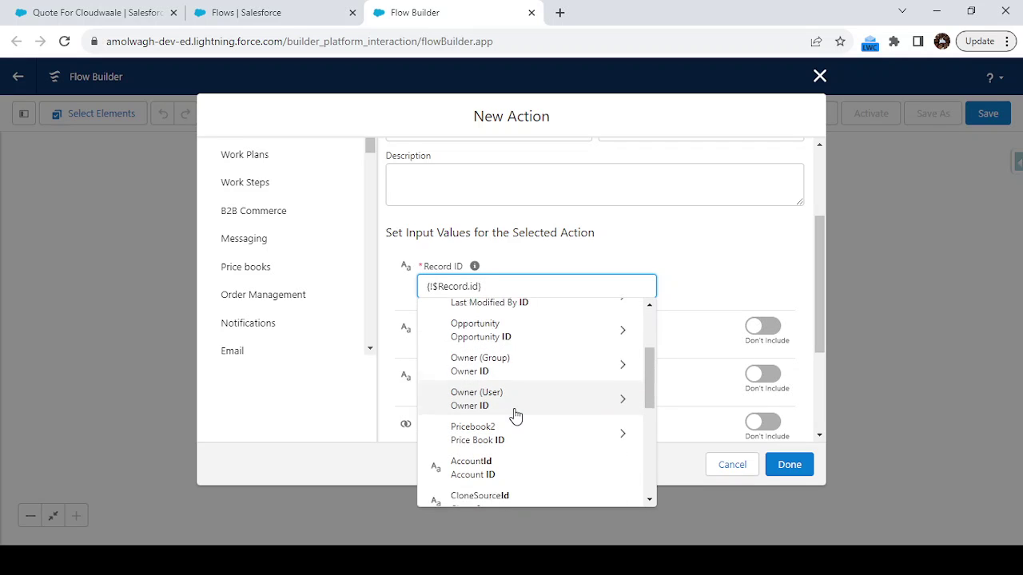
pyautogui.scroll(-2, 516, 415)
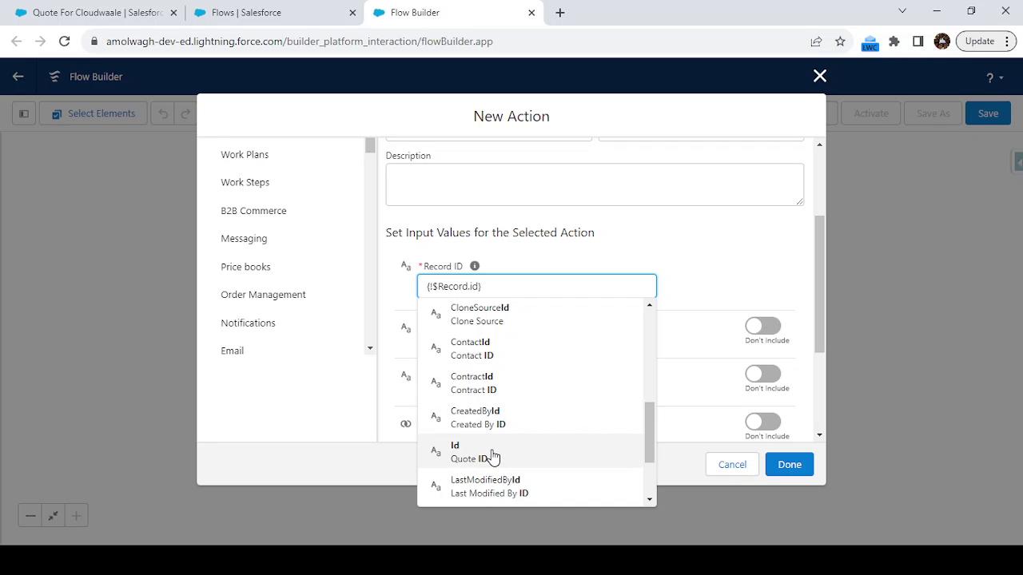
pyautogui.click(493, 454)
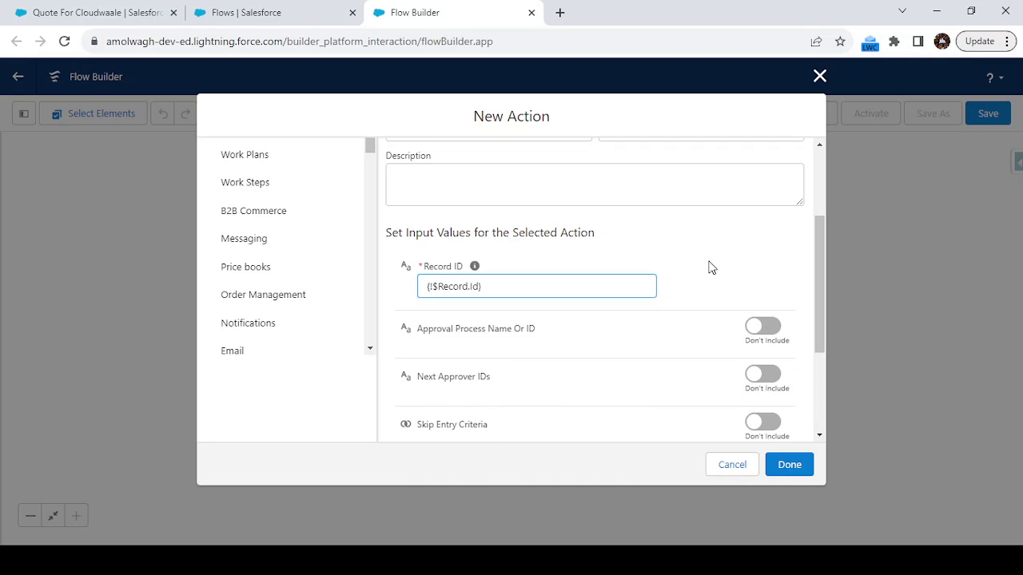
pyautogui.scroll(-2, 553, 342)
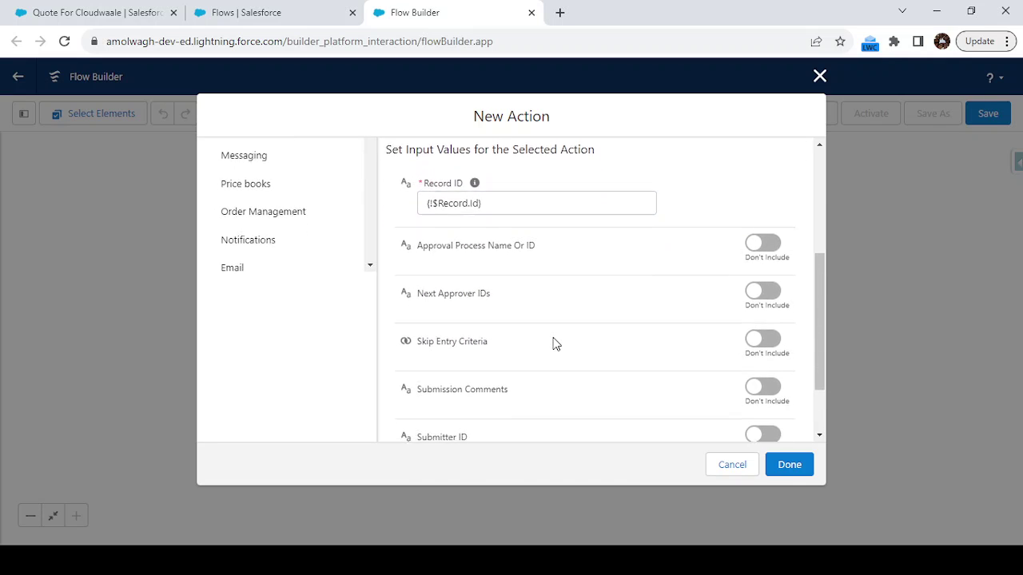
pyautogui.scroll(-2, 553, 342)
pyautogui.scroll(2, 552, 342)
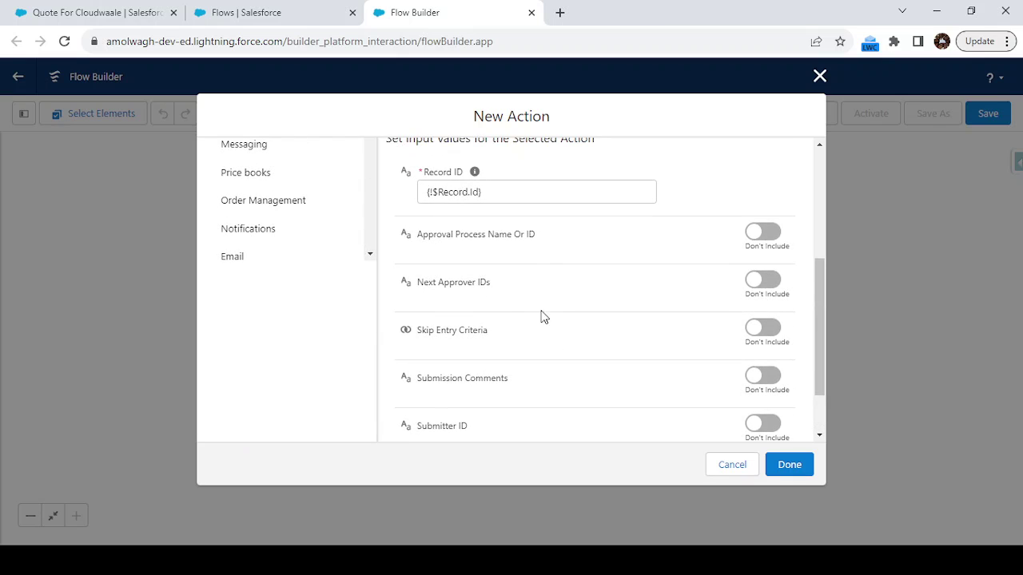
# Set Approval Process Name Or ID to Don't Include
pyautogui.click(765, 231)
pyautogui.click(534, 253)
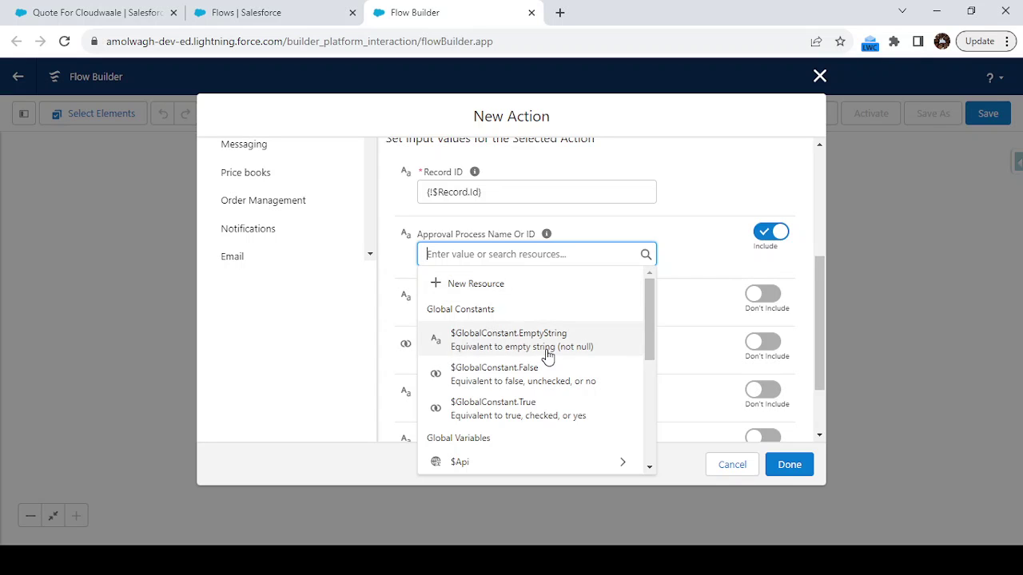
pyautogui.scroll(-5, 546, 358)
pyautogui.scroll(-2, 547, 357)
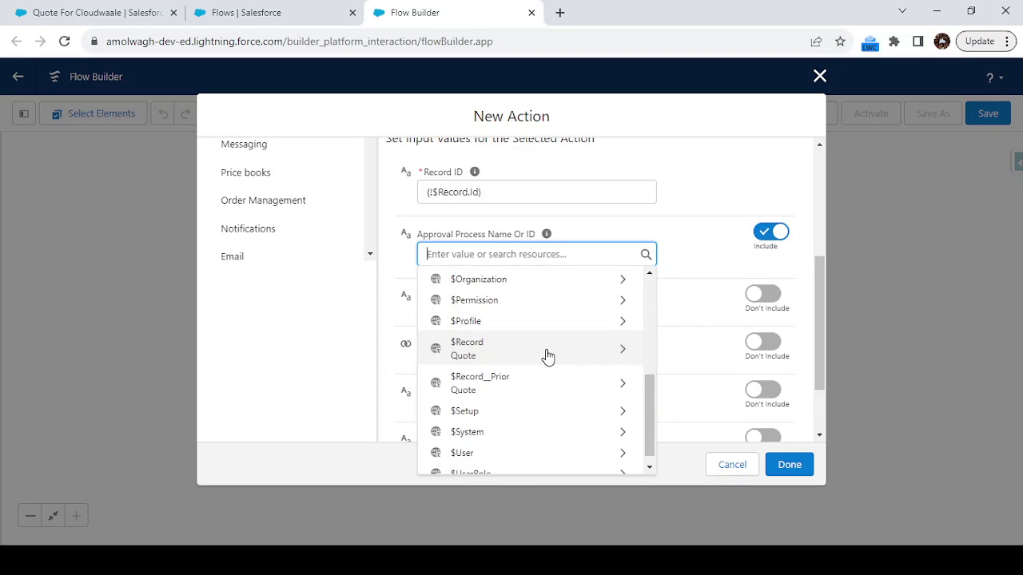
pyautogui.scroll(7, 548, 357)
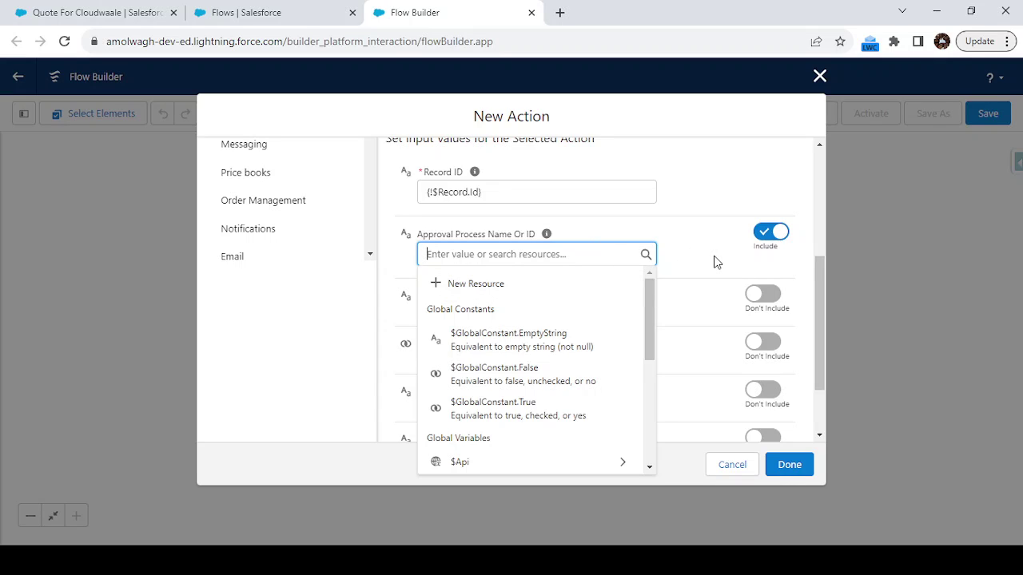
pyautogui.click(780, 230)
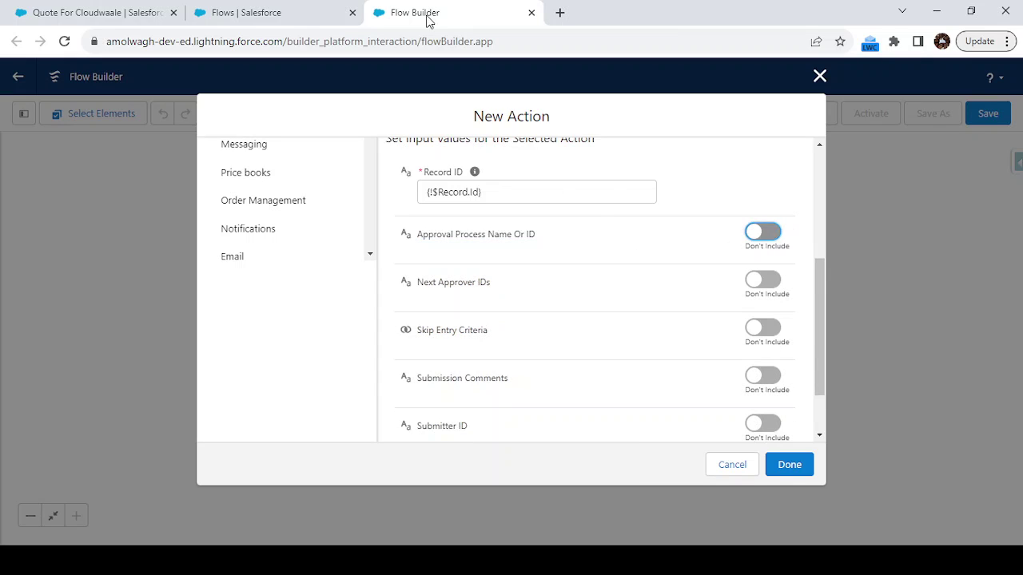
# Finish adding the Submit Quote for Approval action between Start and End
pyautogui.click(323, 16)
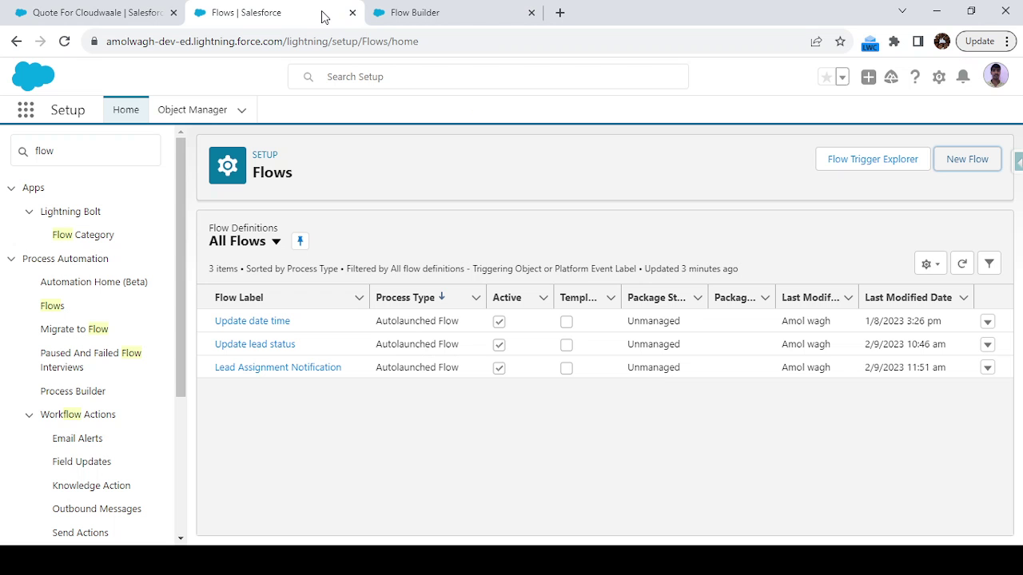
pyautogui.click(433, 13)
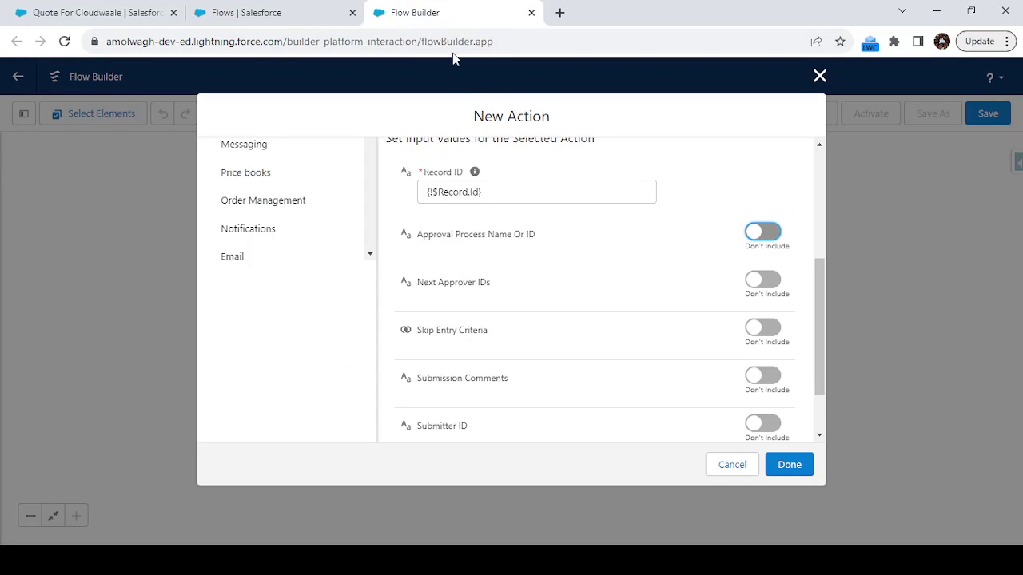
pyautogui.scroll(-1, 589, 254)
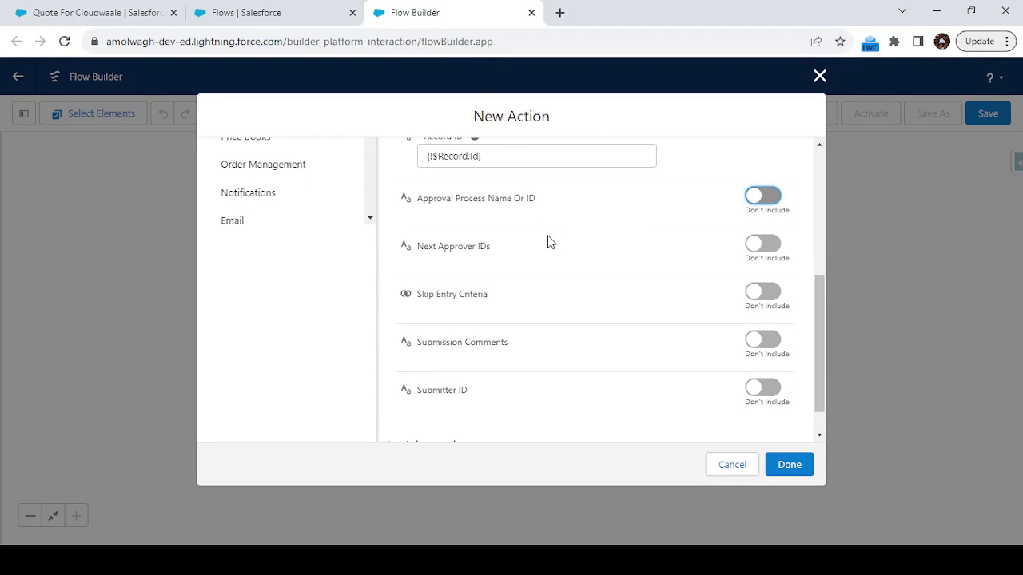
pyautogui.scroll(3, 549, 239)
pyautogui.scroll(-3, 628, 280)
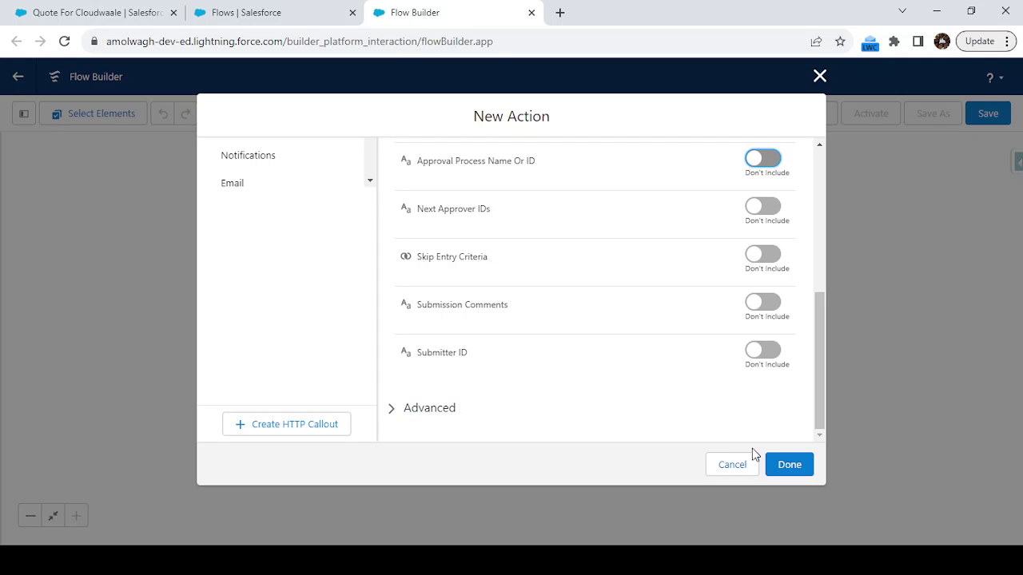
pyautogui.click(783, 465)
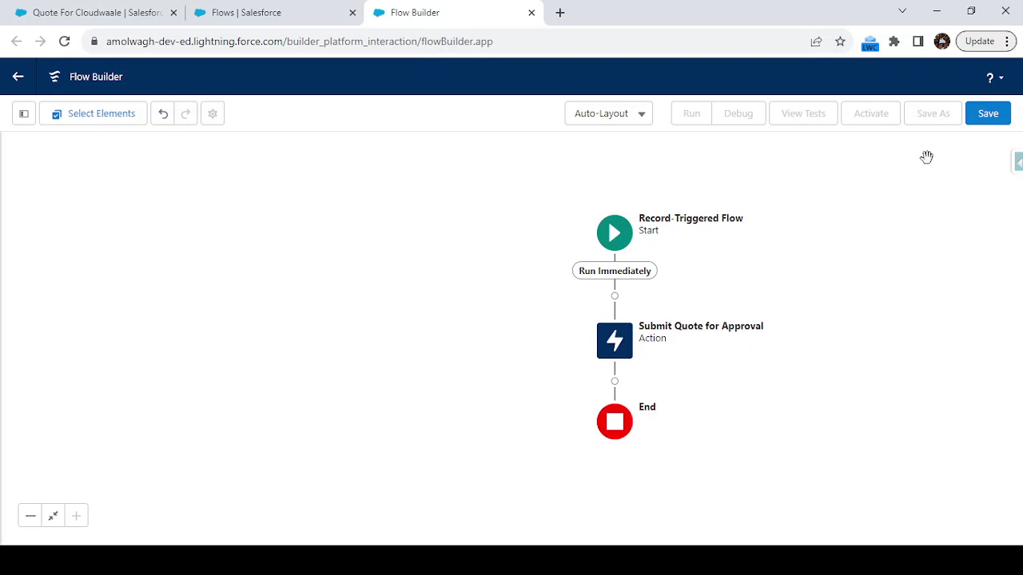
# Save the flow as 'Submit for Approval', activate it, and go to the Setup Flows list
pyautogui.click(988, 114)
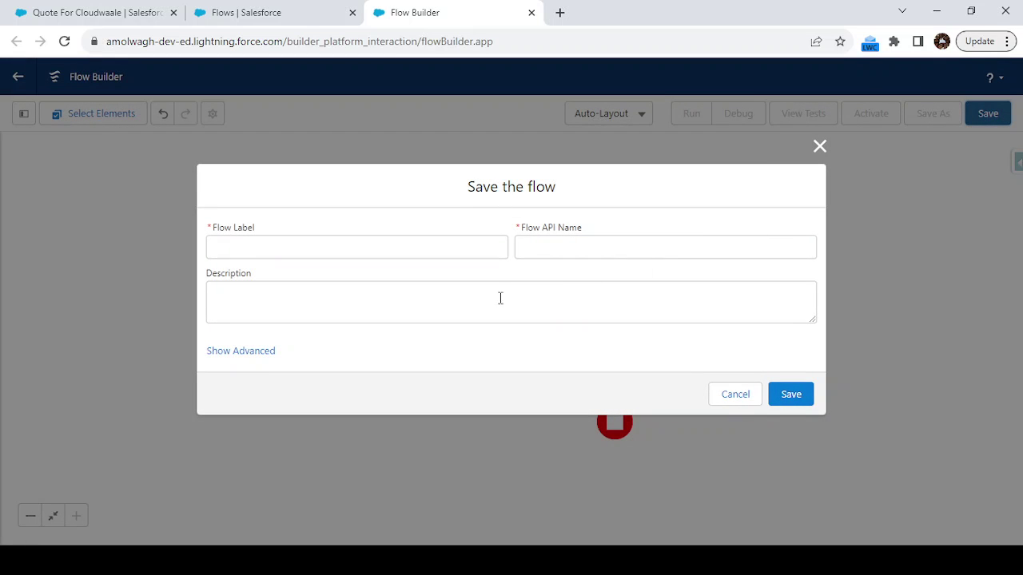
pyautogui.click(388, 246)
pyautogui.write('Submit for Approval')
pyautogui.press('Tab')
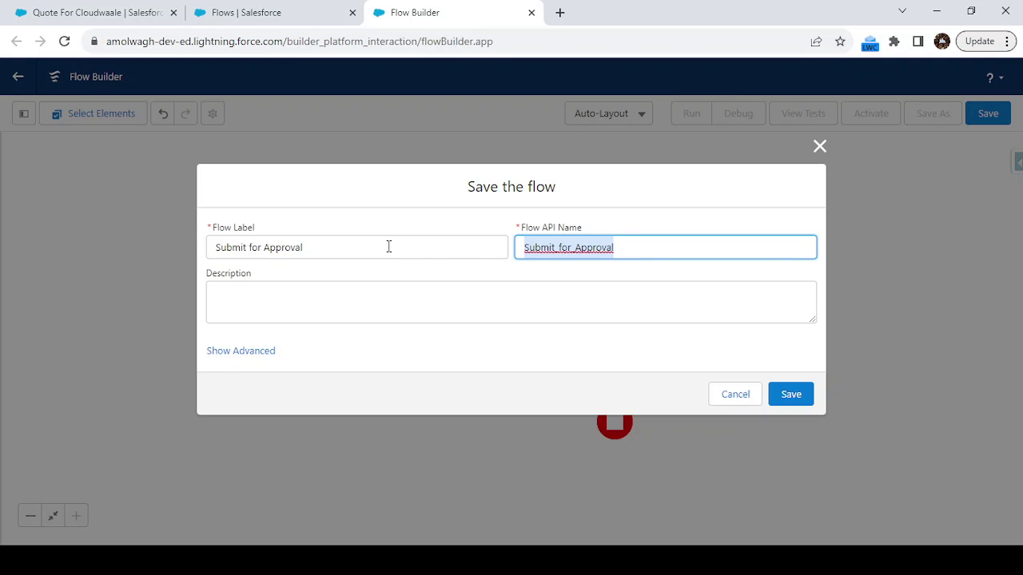
pyautogui.click(791, 396)
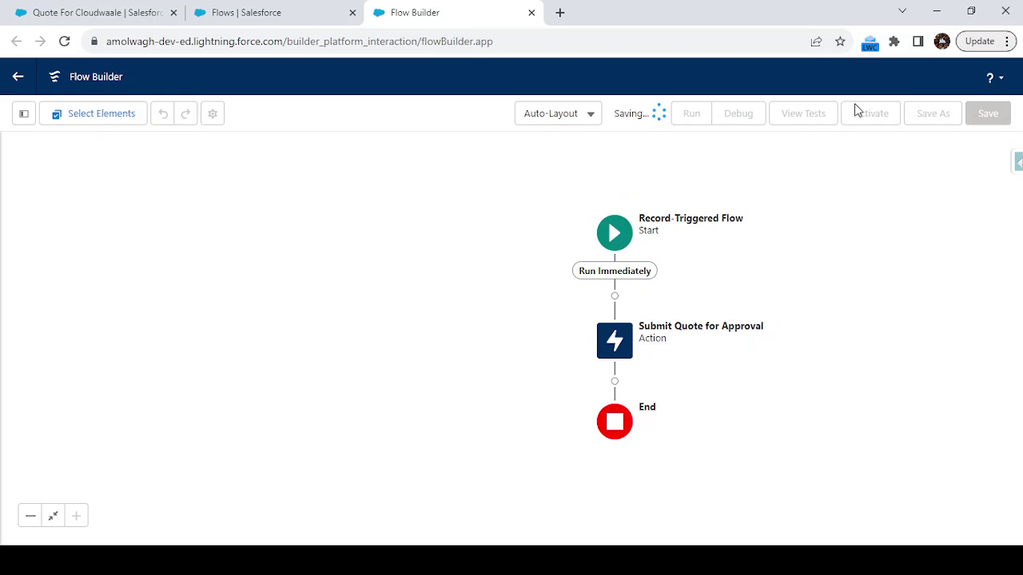
pyautogui.click(859, 109)
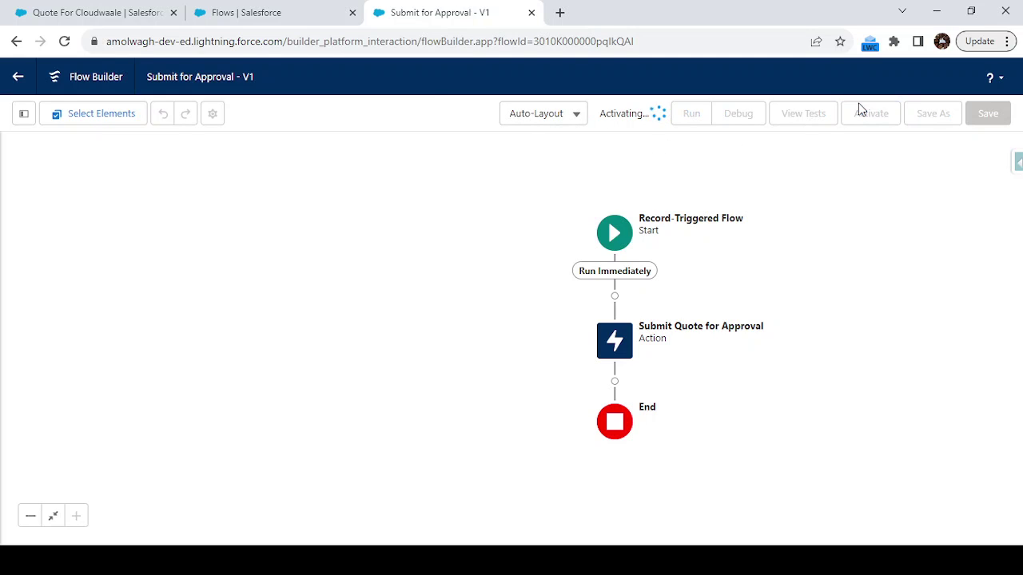
pyautogui.click(280, 14)
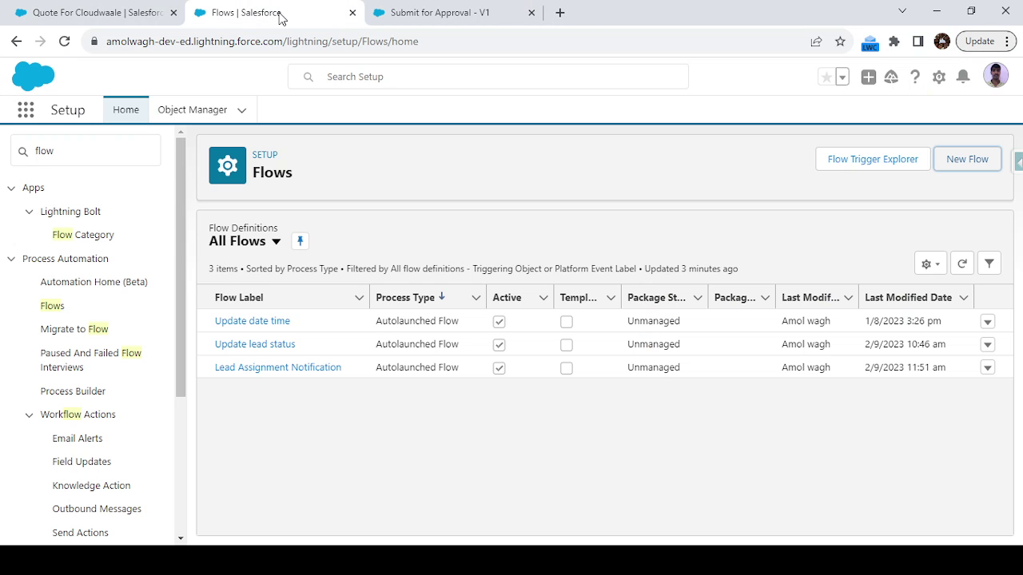
# Back on Quote For Cloudwaale, review totals in Edit unsaved, then view the GenWatt Diesel 1000kW line item
pyautogui.click(55, 18)
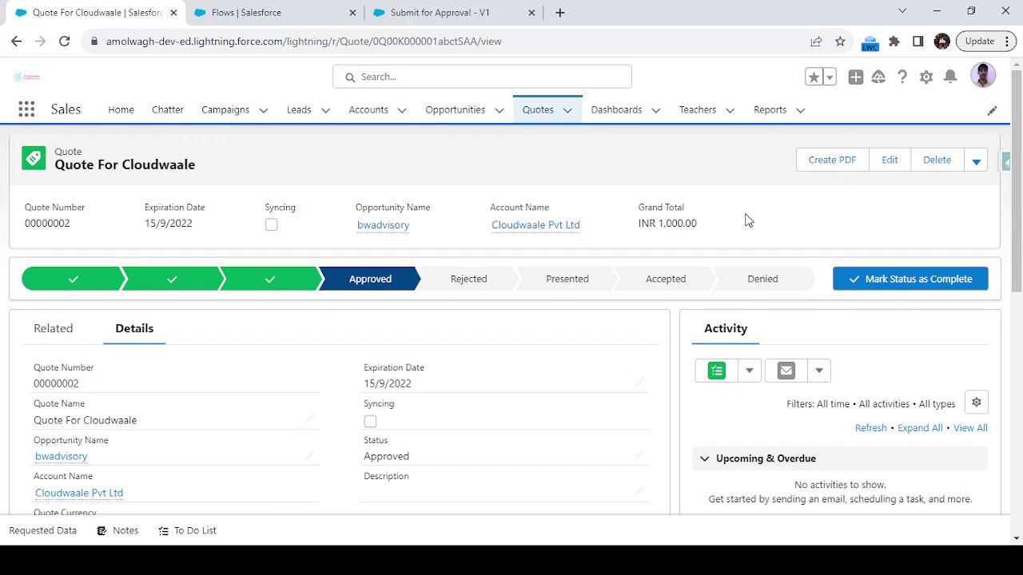
pyautogui.click(899, 158)
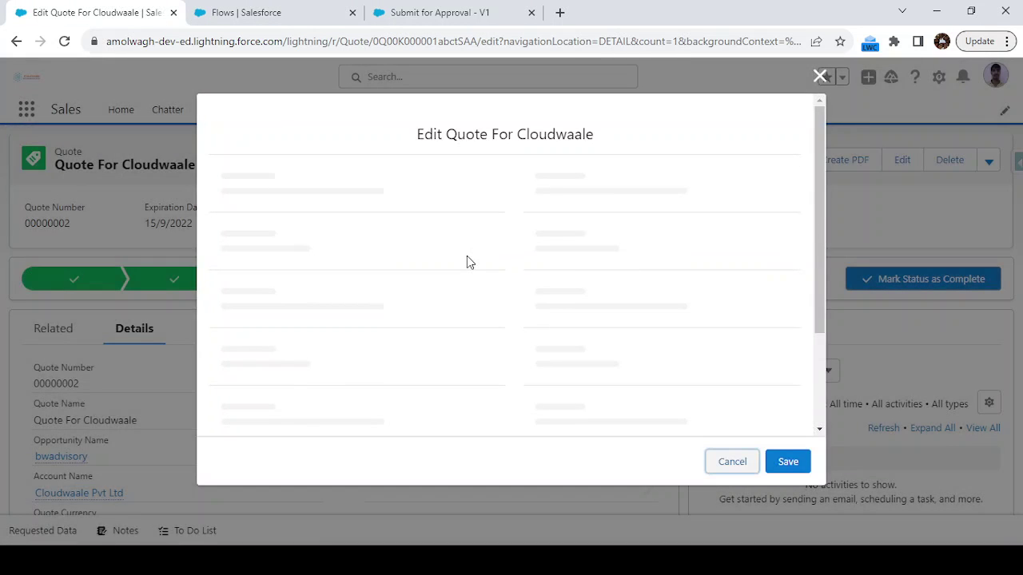
pyautogui.scroll(-4, 404, 349)
pyautogui.scroll(-5, 404, 346)
pyautogui.scroll(2, 334, 250)
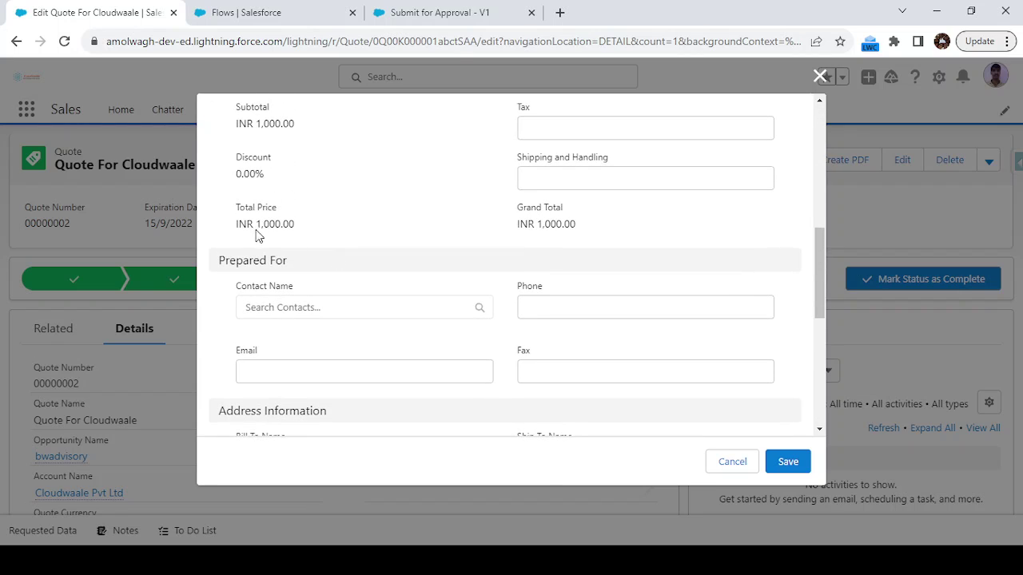
pyautogui.click(727, 464)
pyautogui.click(64, 330)
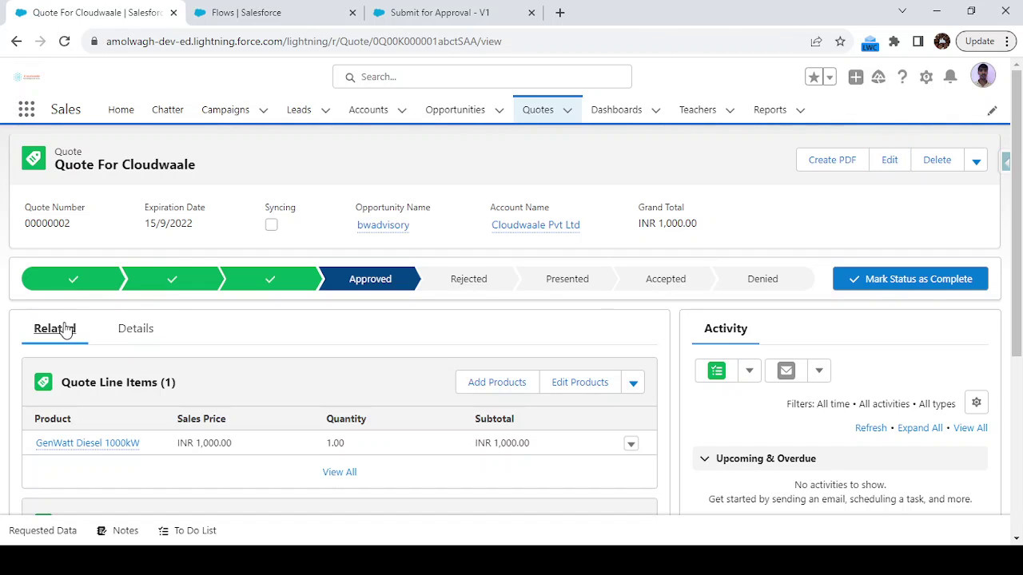
# Set the GenWatt Diesel 1000kW line item's Discount to 12% and save the quote line items
pyautogui.click(592, 385)
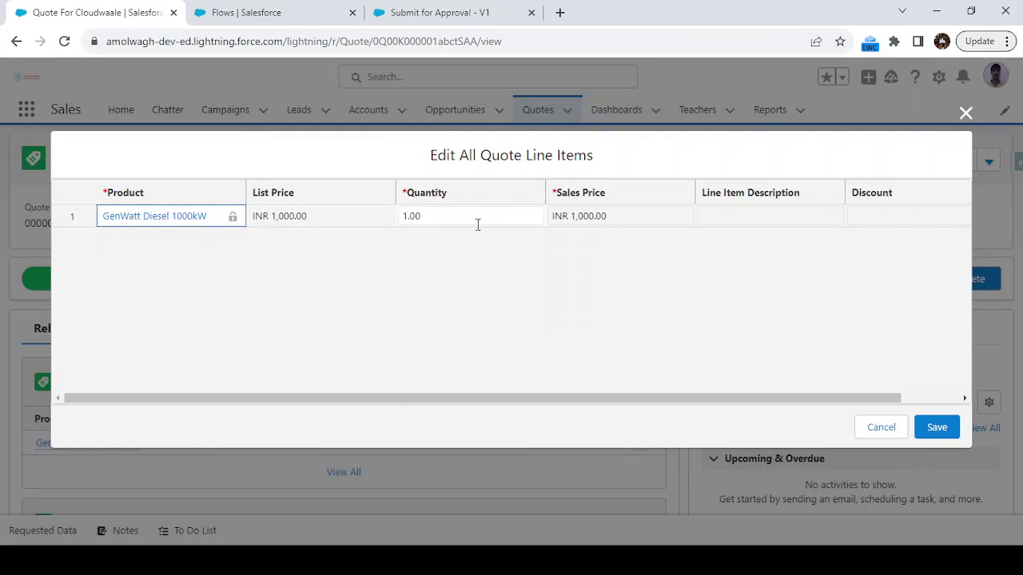
pyautogui.click(477, 224)
pyautogui.click(876, 213)
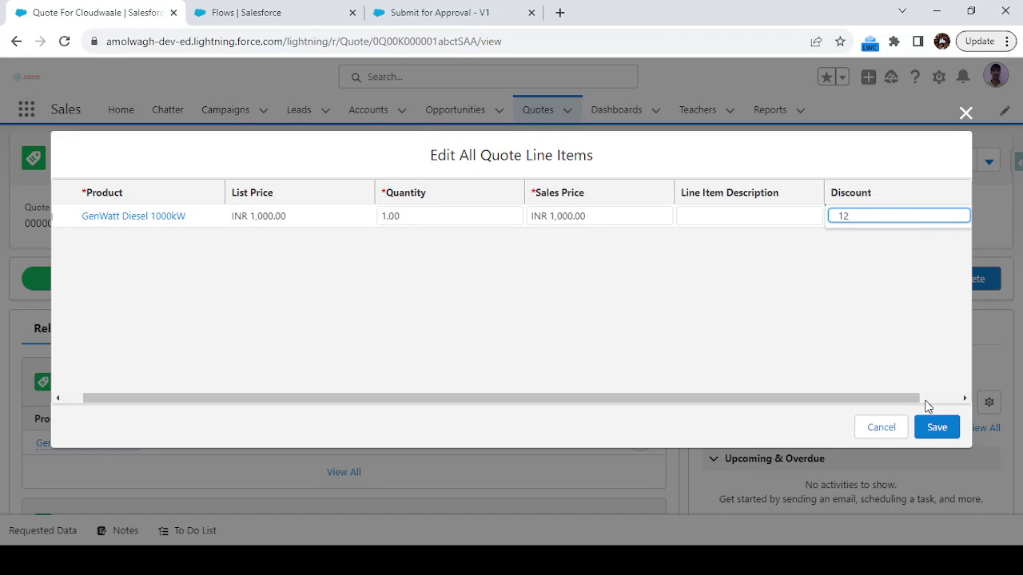
pyautogui.click(932, 426)
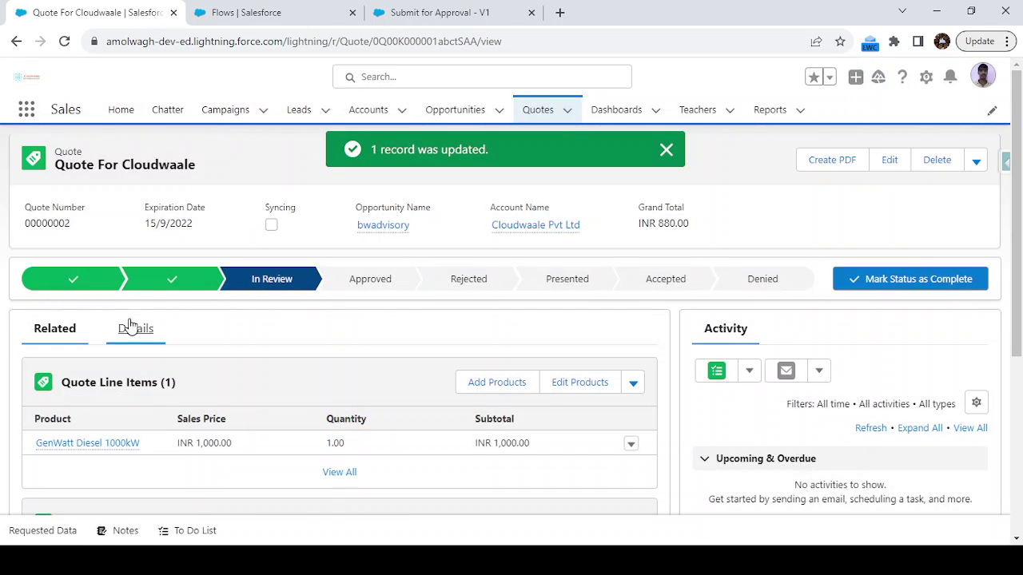
# Review the quote's Details, then open Related and view the complete Approval History list
pyautogui.click(129, 326)
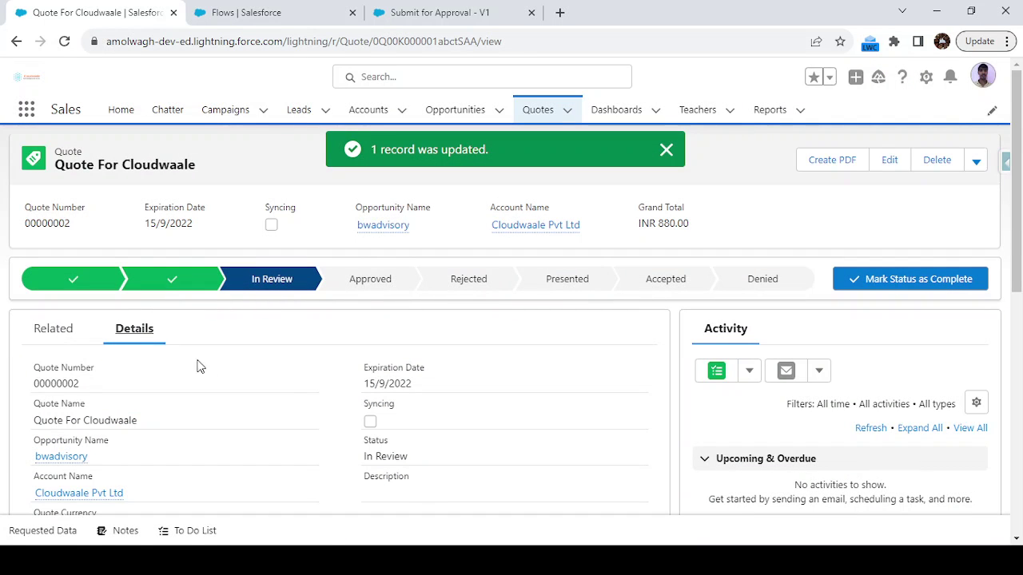
pyautogui.scroll(-2, 284, 386)
pyautogui.scroll(-3, 238, 425)
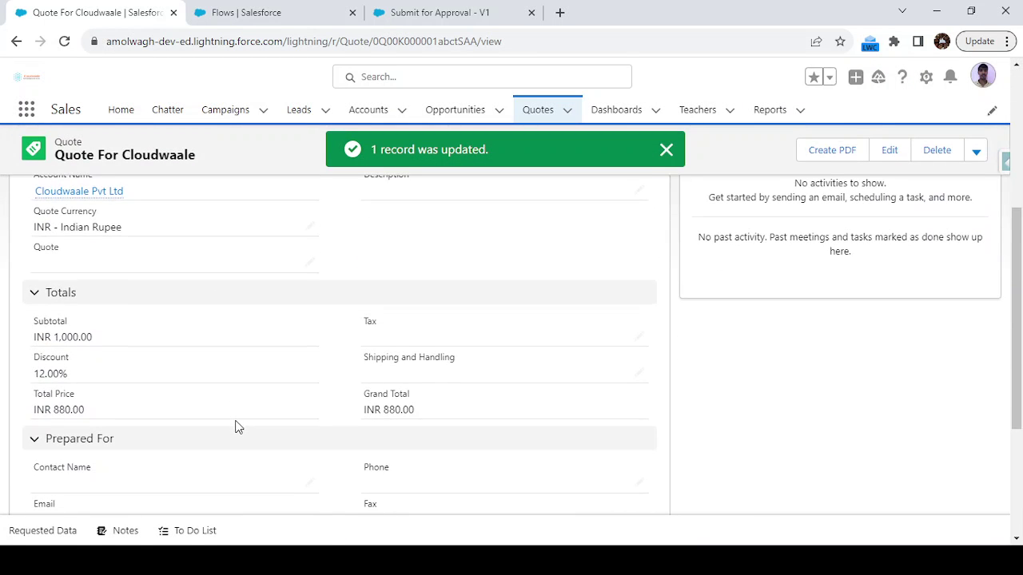
pyautogui.scroll(5, 426, 296)
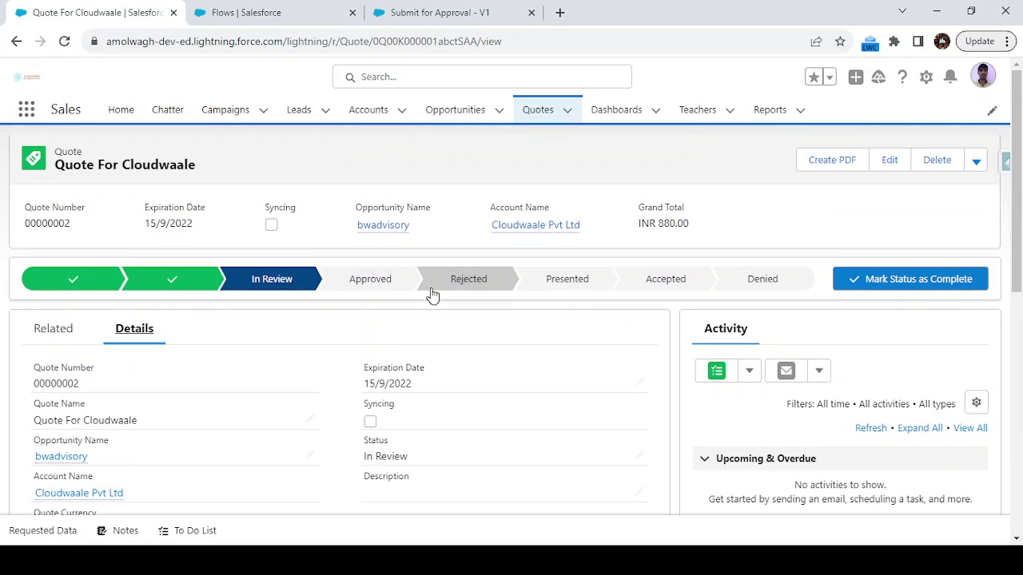
pyautogui.click(40, 336)
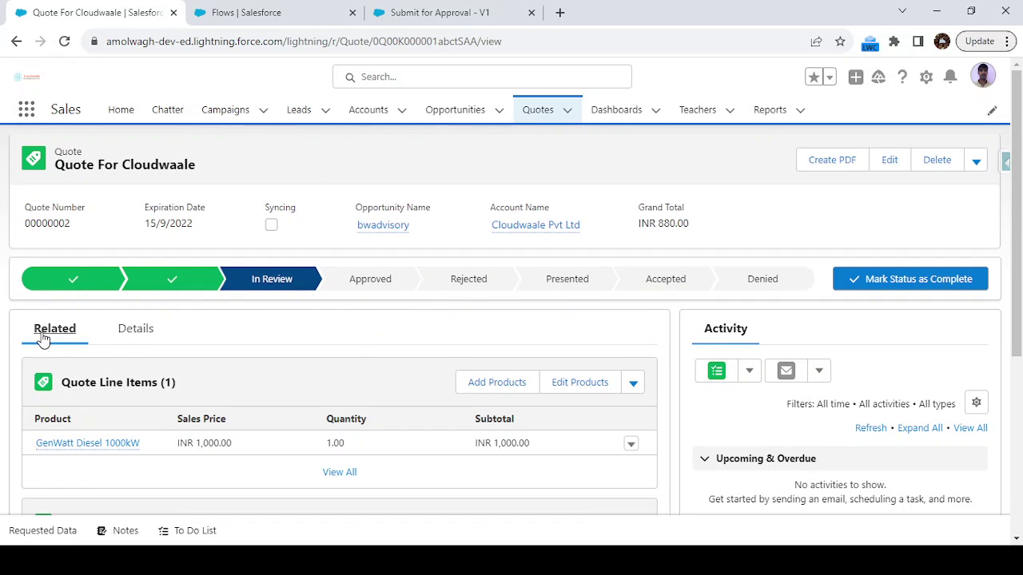
pyautogui.scroll(-8, 321, 412)
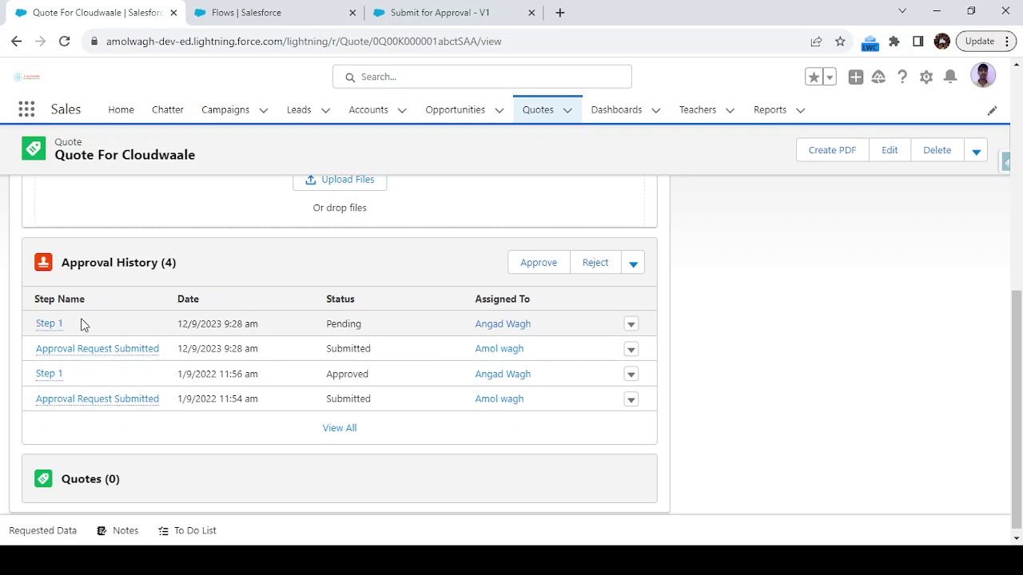
pyautogui.click(340, 429)
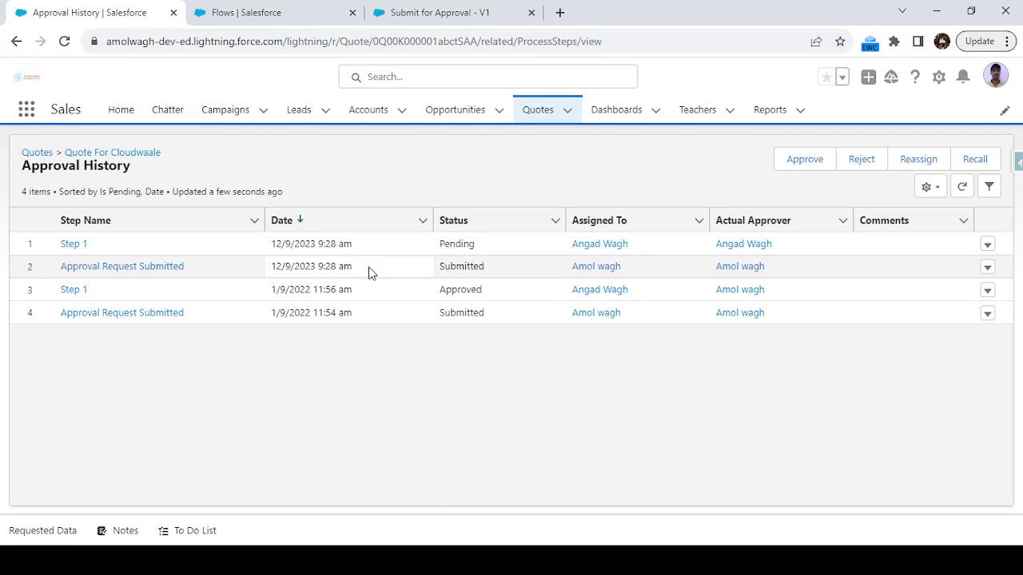
# Copy the new request's submission date and highlight the pending Step 1 and its assignee
pyautogui.moveTo(254, 267); pyautogui.dragTo(370, 275)
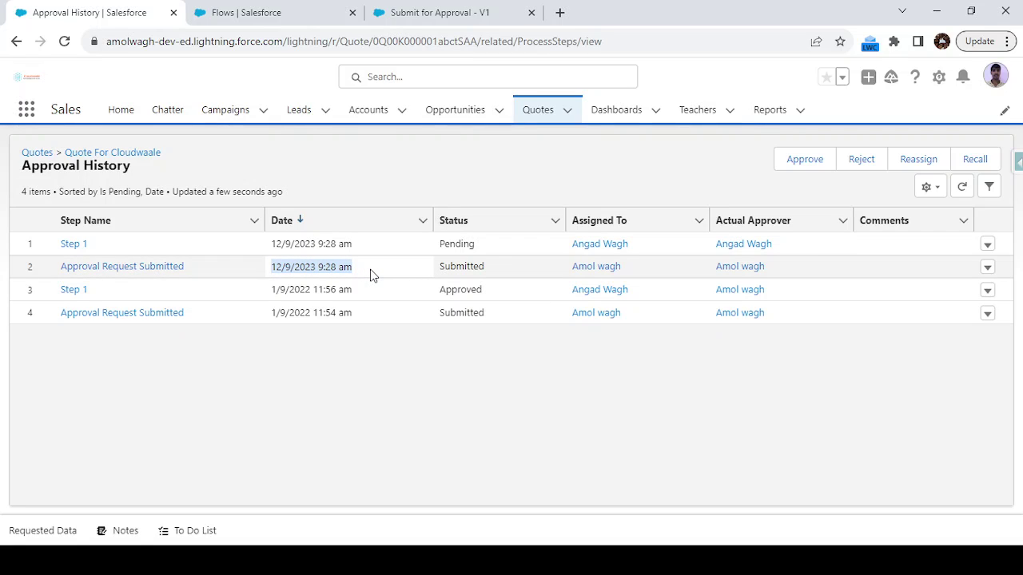
pyautogui.hotkey('ctrl', 'c')
pyautogui.moveTo(439, 254); pyautogui.dragTo(573, 247)
pyautogui.click(653, 249)
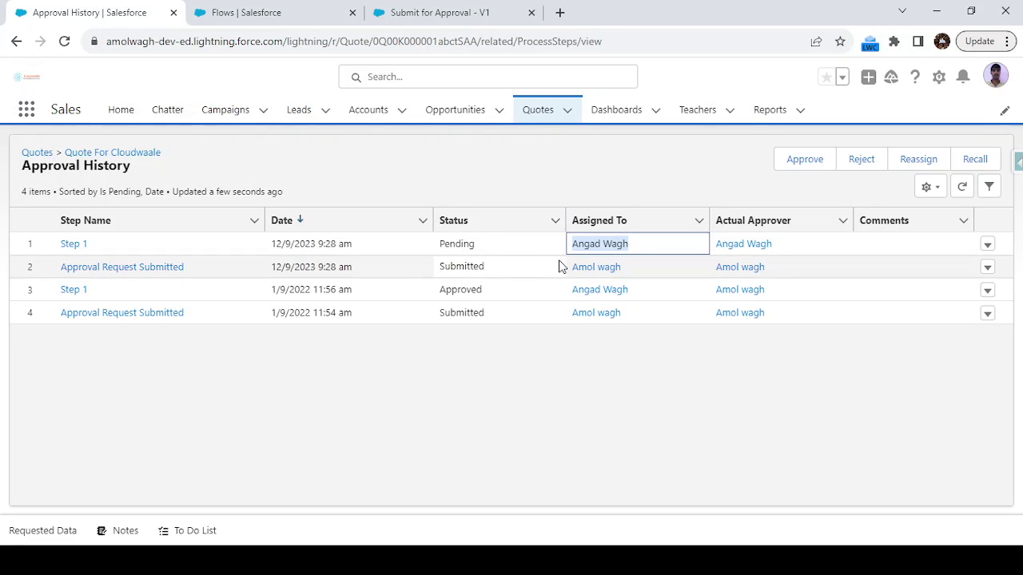
pyautogui.click(369, 177)
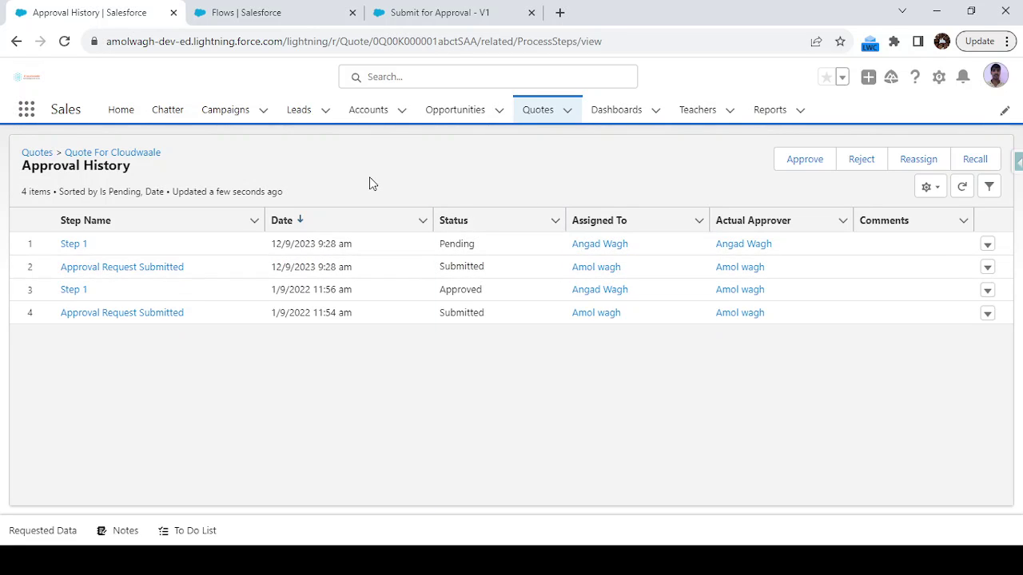
# Return to the Quote For Cloudwaale record and scroll up to its In Review path and header
pyautogui.hotkey('alt', 'Left')
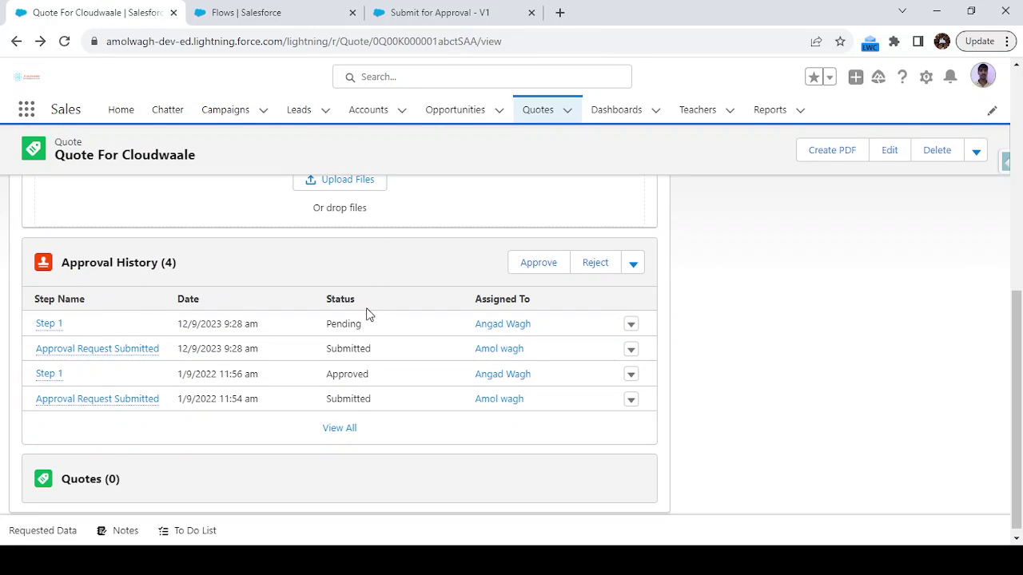
pyautogui.moveTo(468, 335); pyautogui.dragTo(544, 338)
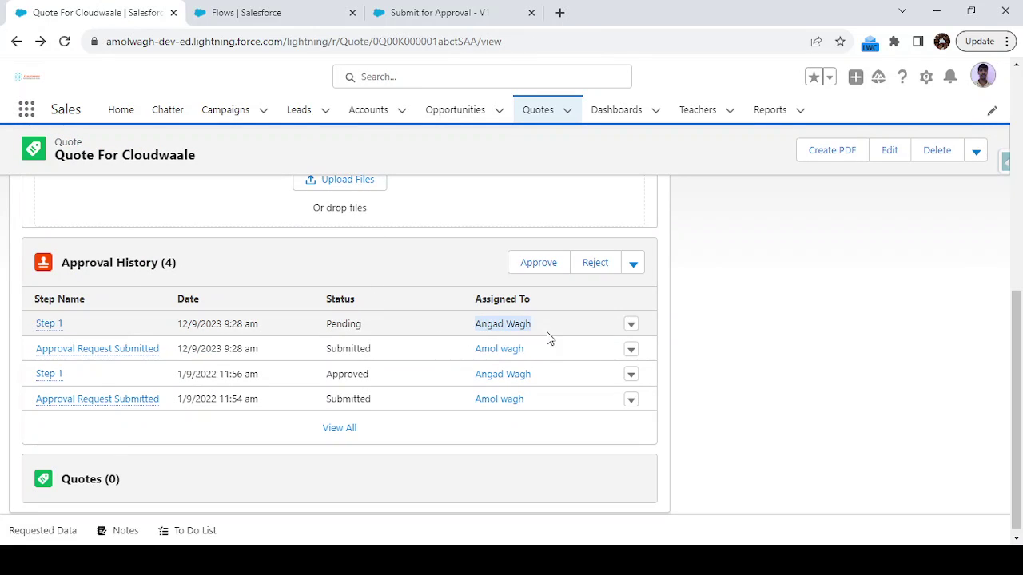
pyautogui.click(444, 252)
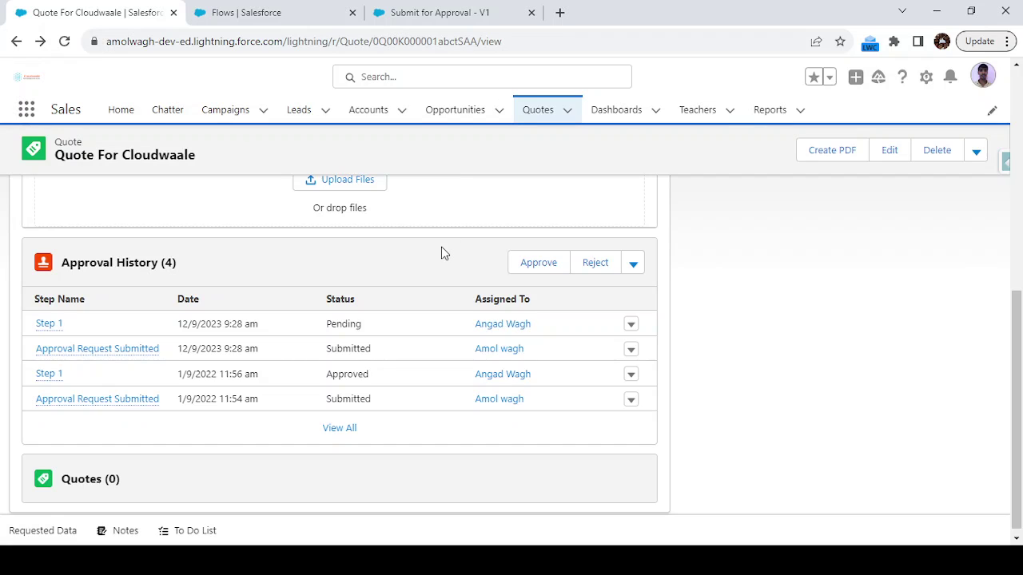
pyautogui.scroll(5, 443, 252)
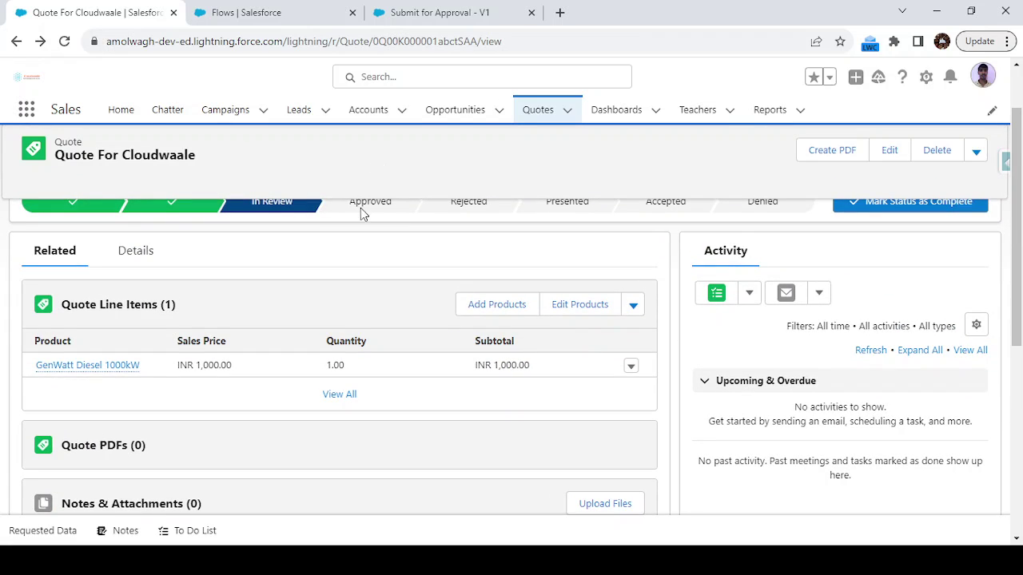
pyautogui.scroll(2, 369, 342)
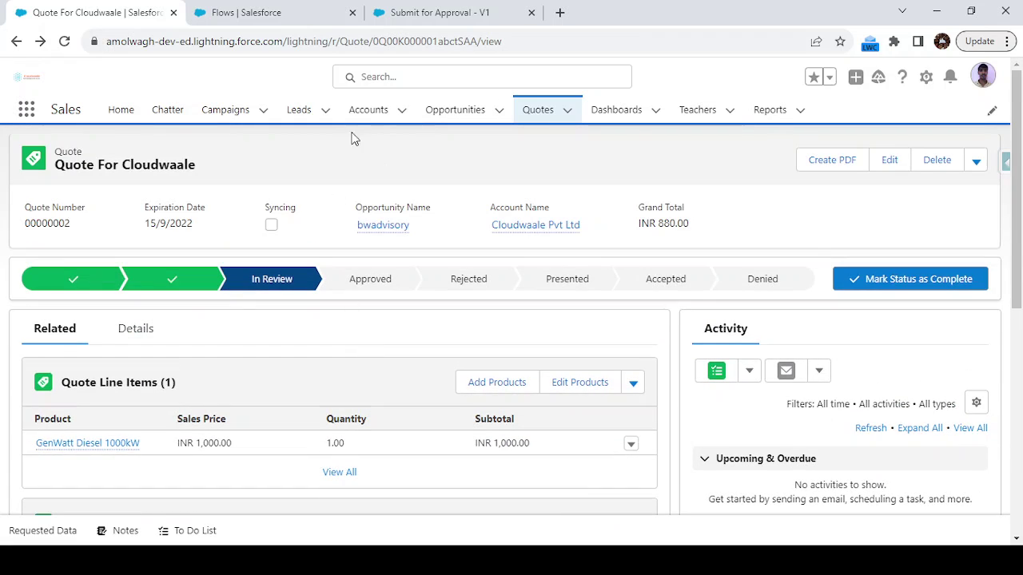
# In the Submit for Approval - V1 flow, inspect the Start trigger and select the Submit Quote for Approval action
pyautogui.click(436, 24)
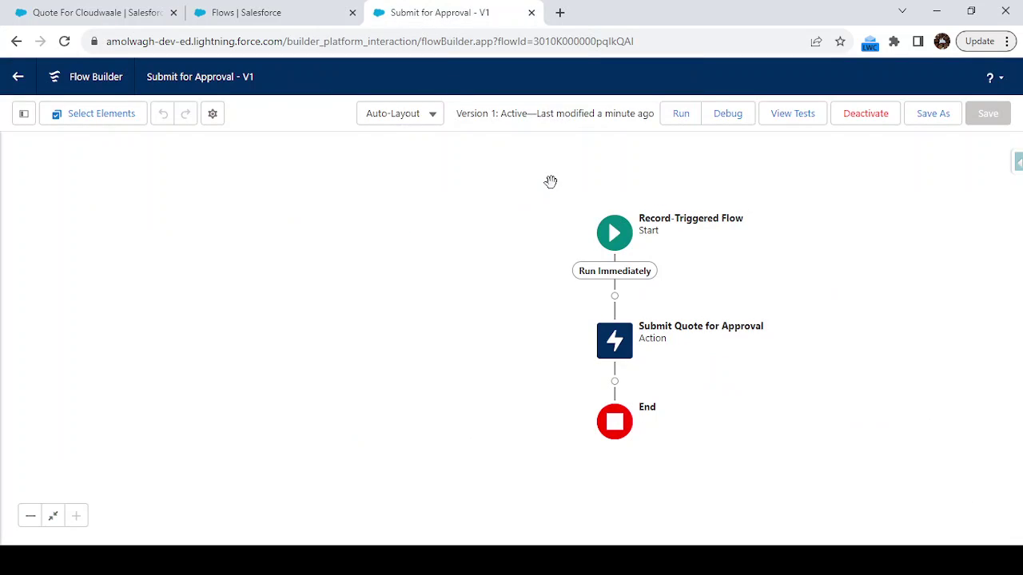
pyautogui.click(614, 235)
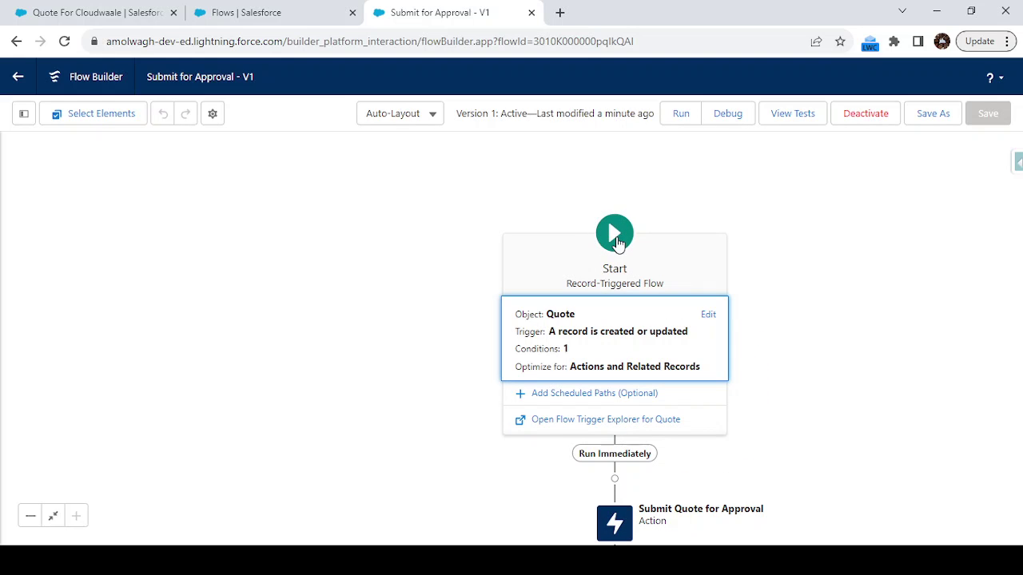
pyautogui.click(395, 314)
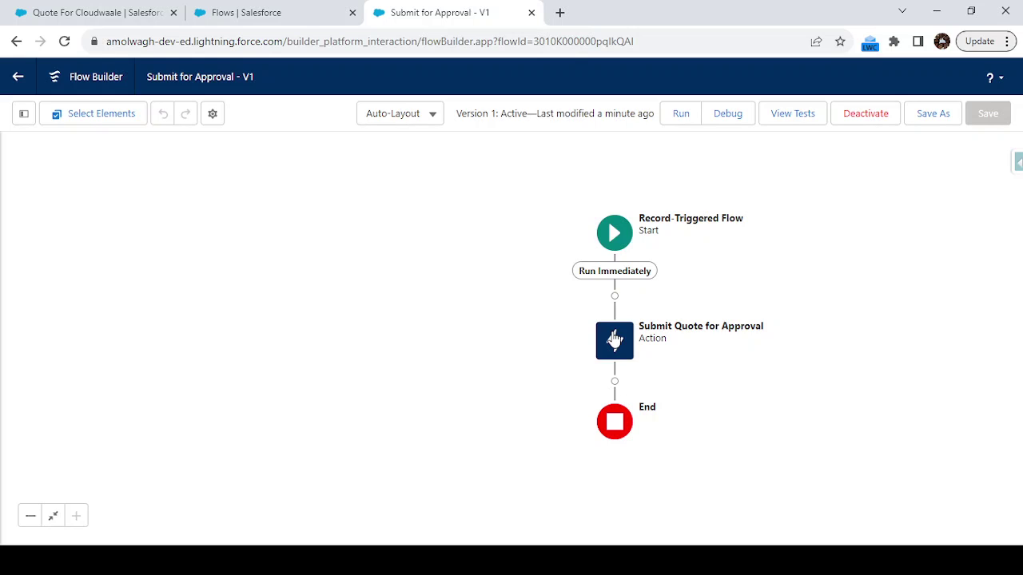
pyautogui.click(614, 340)
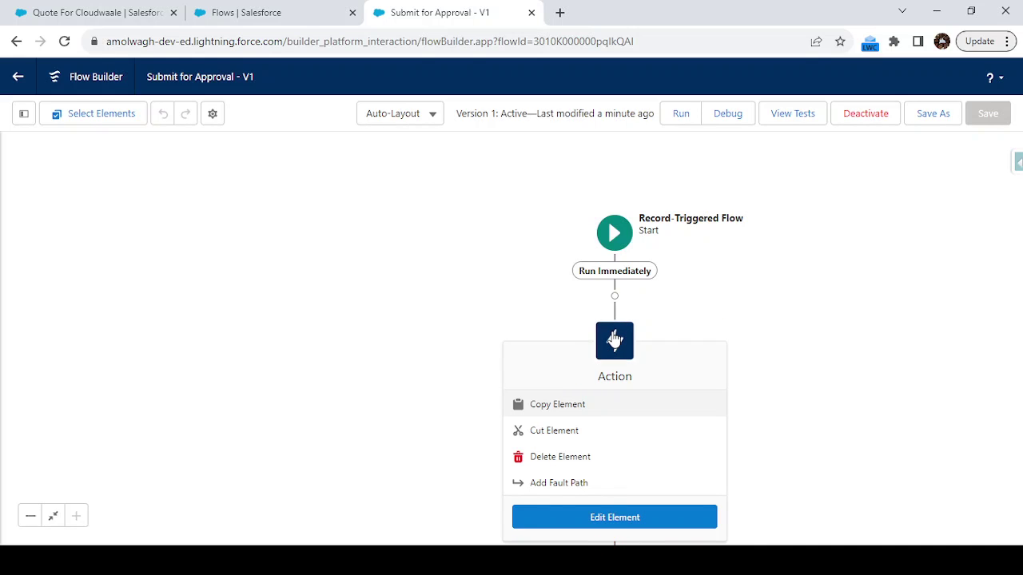
# Edit the Submit Quote for Approval action, turning the Approval Process Name Or ID input on and back off
pyautogui.click(592, 517)
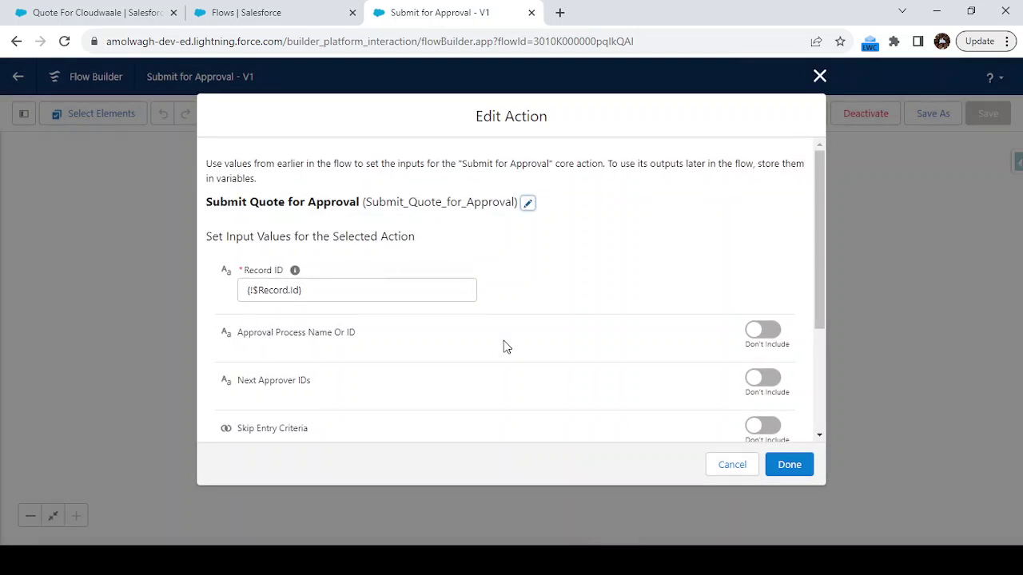
pyautogui.scroll(-2, 504, 344)
pyautogui.scroll(-1, 503, 343)
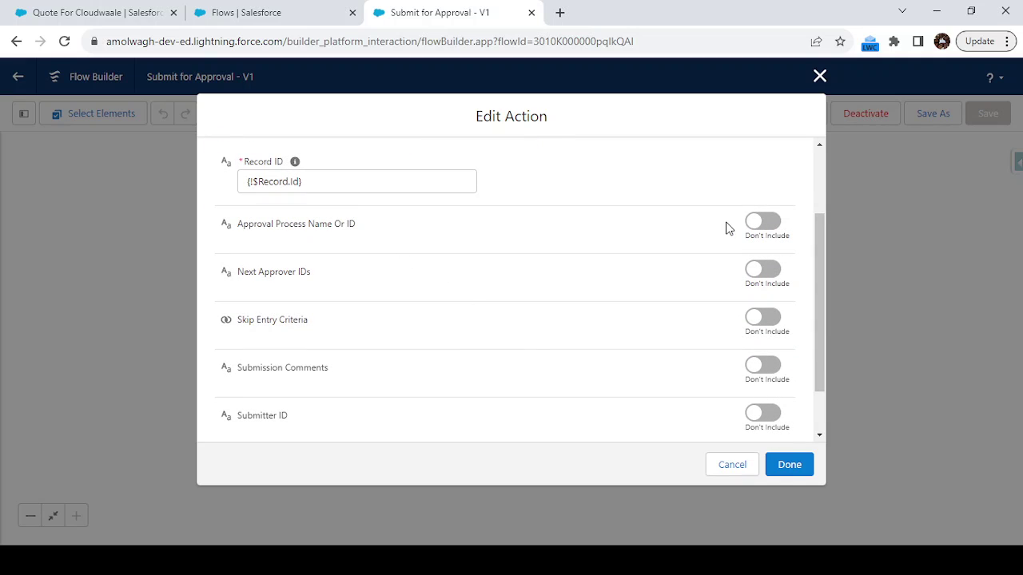
pyautogui.click(762, 221)
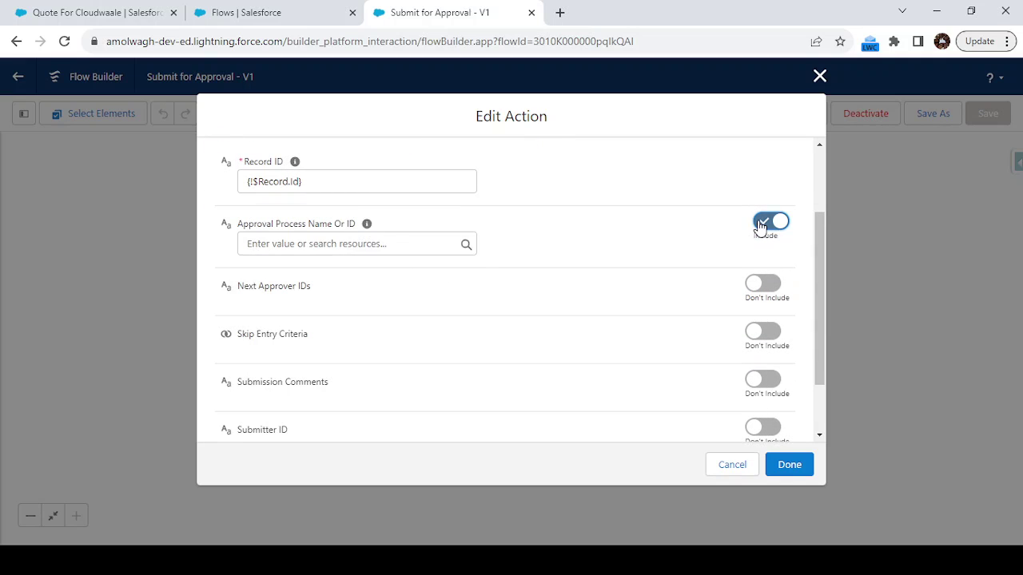
pyautogui.click(337, 244)
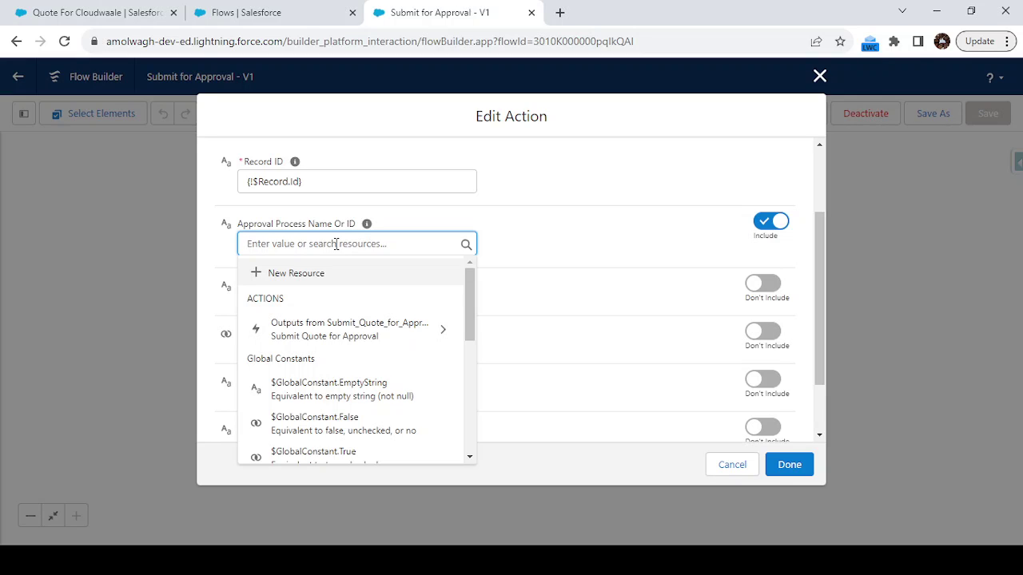
pyautogui.click(591, 194)
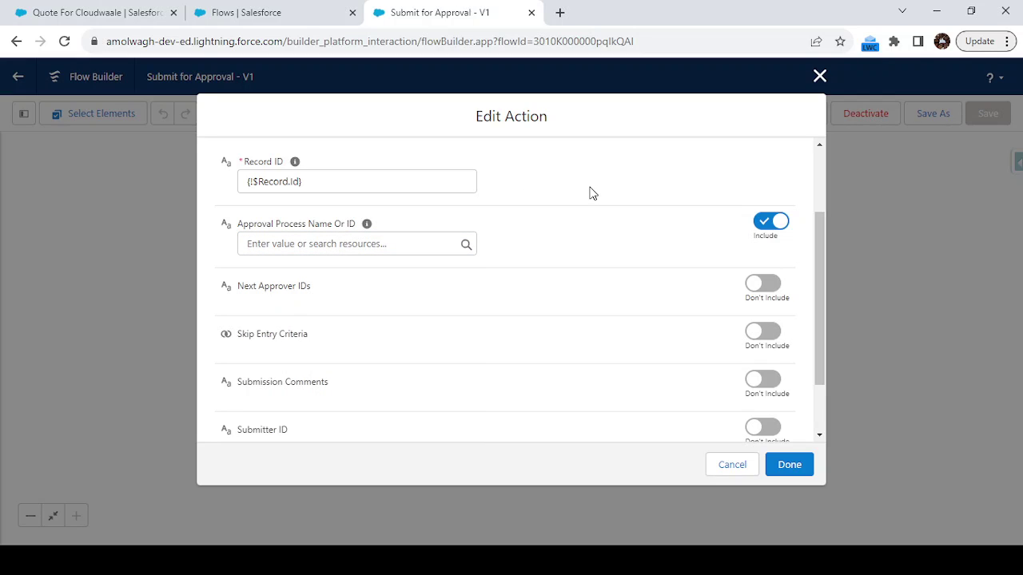
pyautogui.click(783, 225)
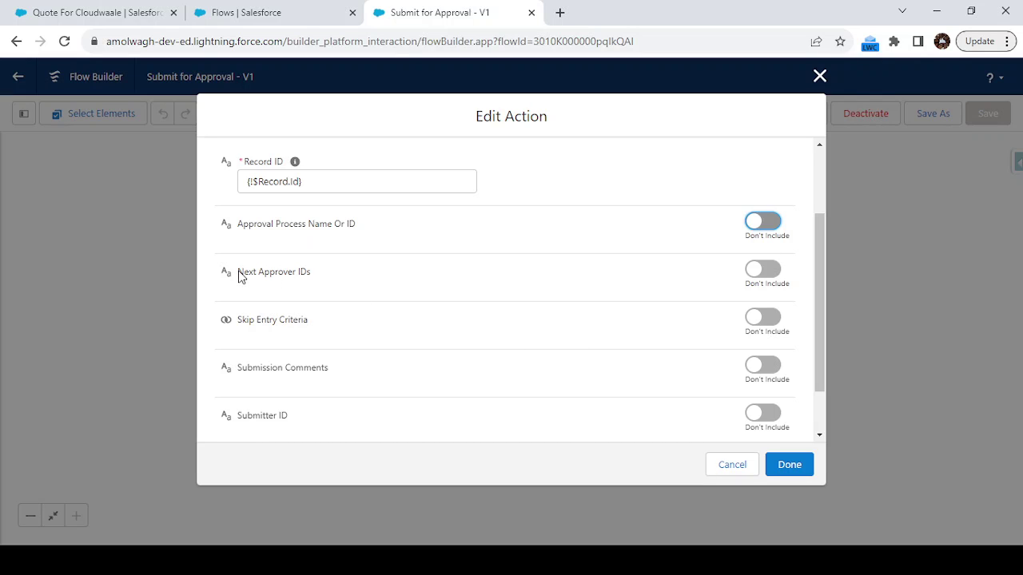
# Close the action's settings unchanged and return to the Quote For Cloudwaale record
pyautogui.moveTo(238, 275); pyautogui.dragTo(319, 279)
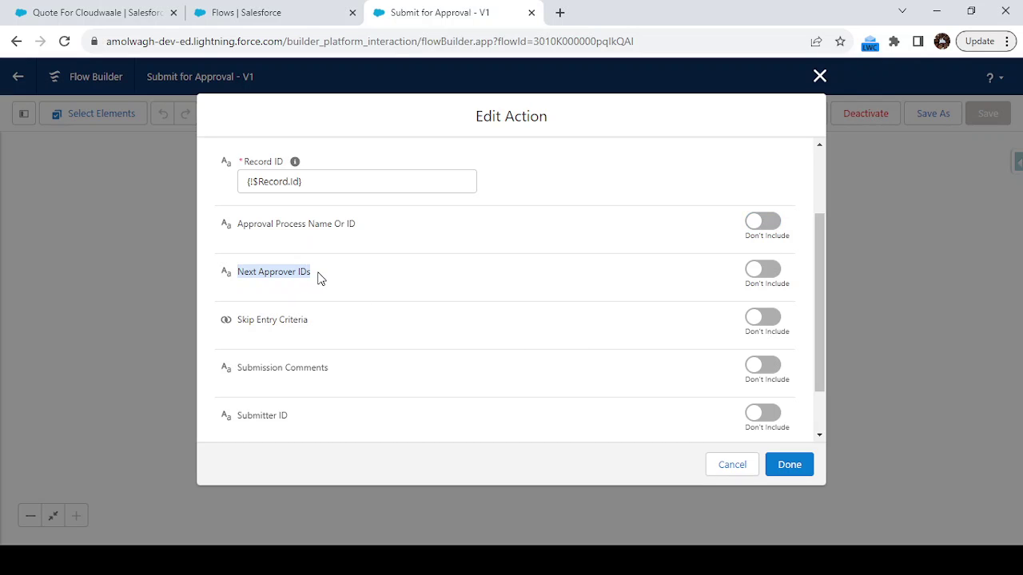
pyautogui.click(528, 266)
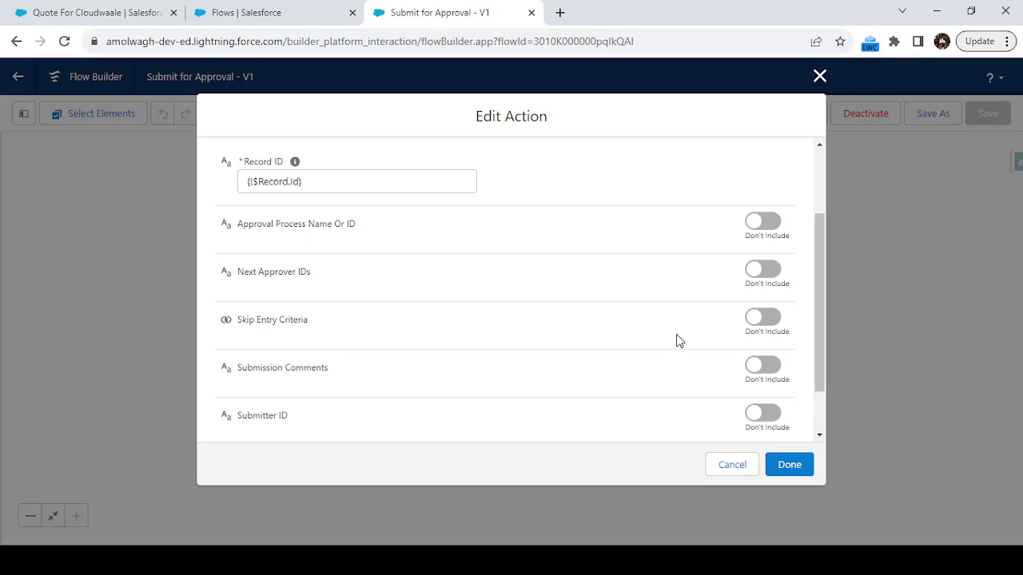
pyautogui.scroll(-2, 718, 325)
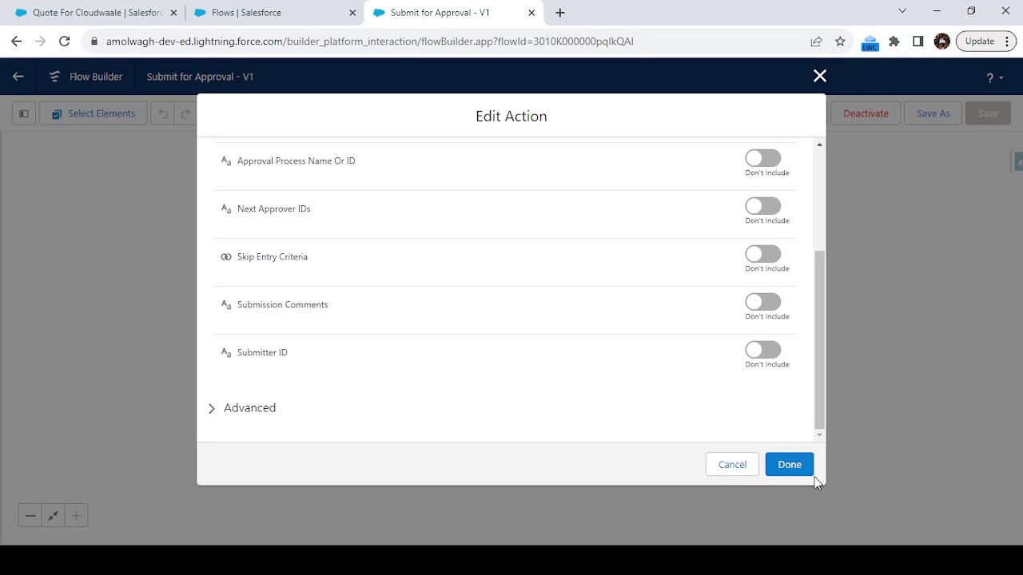
pyautogui.click(792, 473)
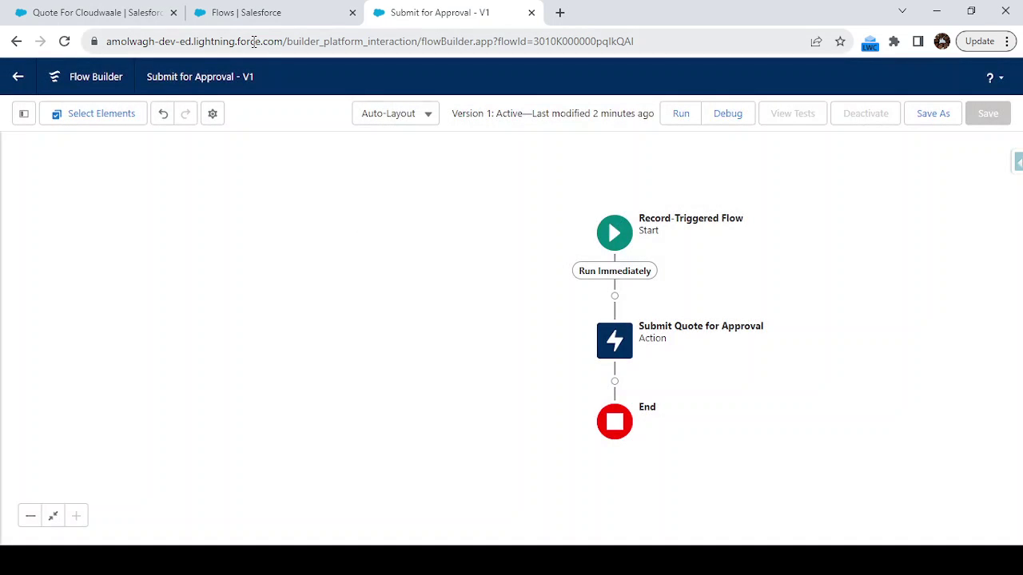
pyautogui.click(128, 11)
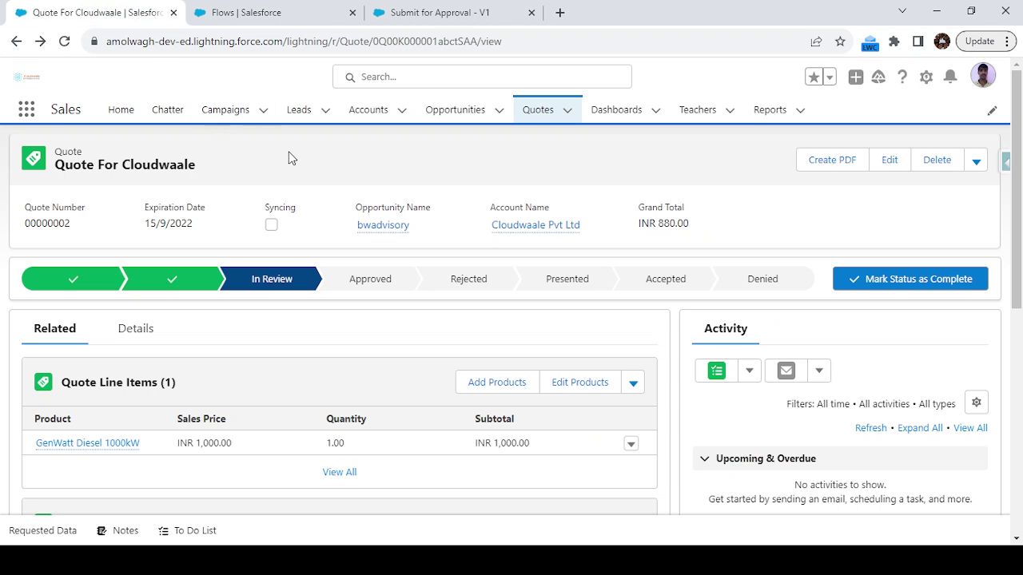